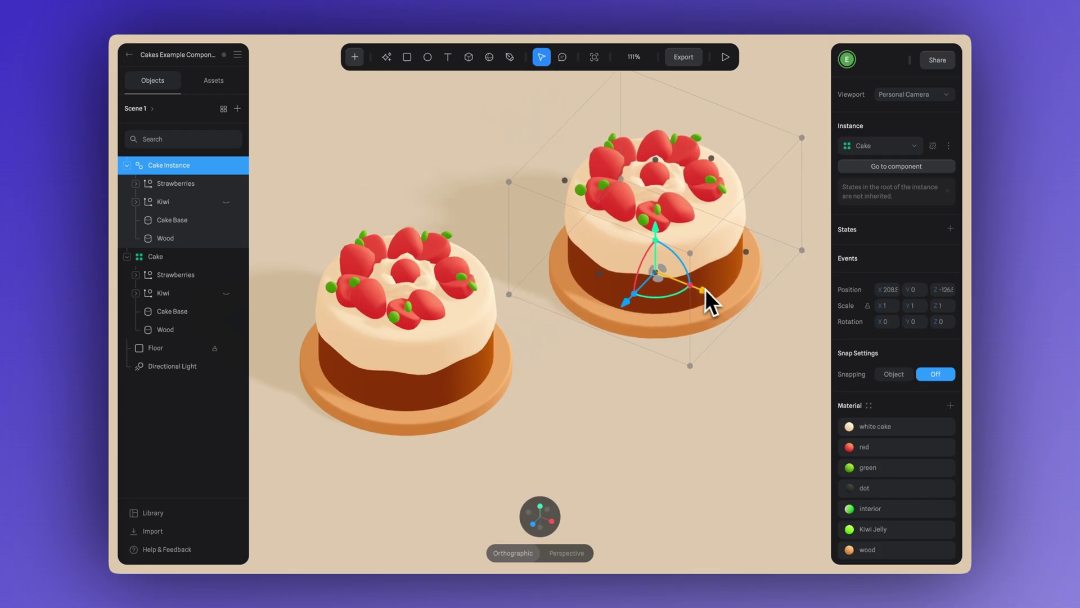
Step: Hide the strawberries and show the kiwi on the cake instance, and resize the cream layer of the Main Cake component
left_click(227, 184)
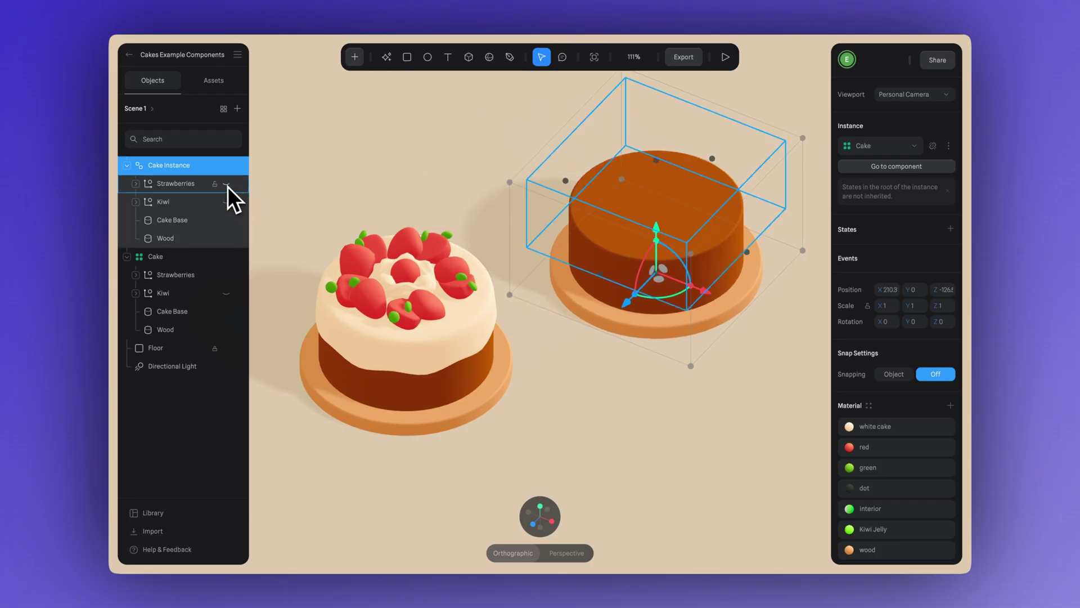
left_click(227, 201)
left_click(333, 173)
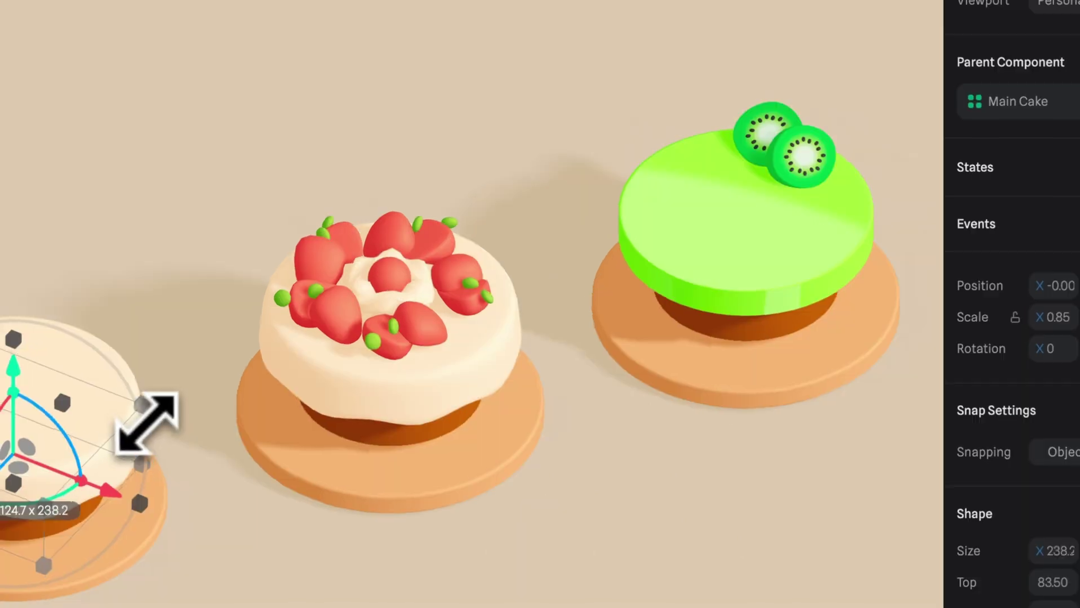
mouse_move(144, 427)
left_mouse_down()
mouse_move(169, 405)
mouse_move(157, 415)
left_mouse_up()
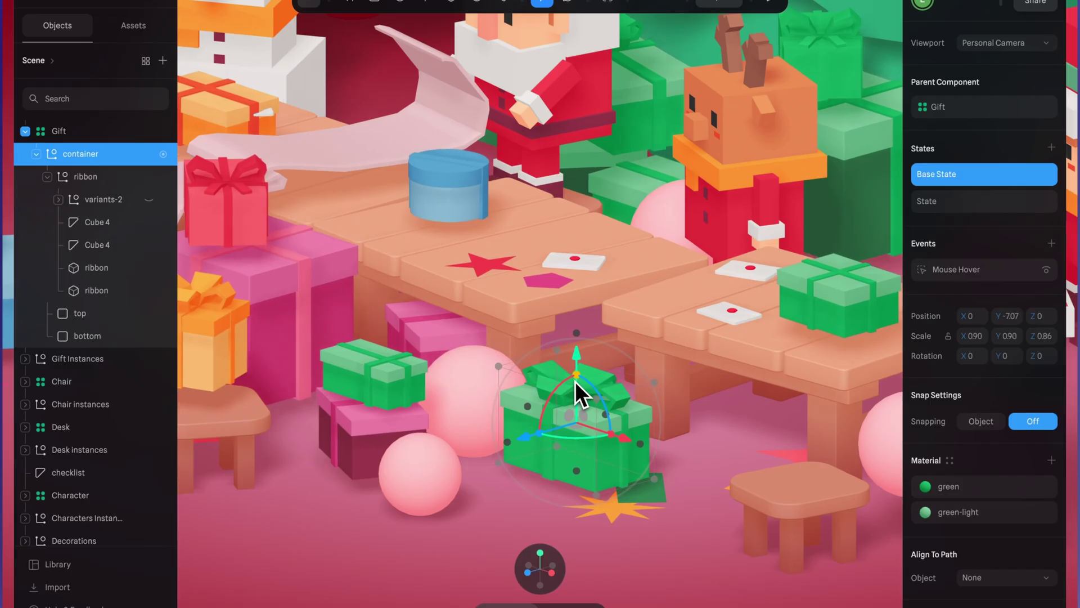
Step: Scale the Gift component's container vertically and resize the calculator Key component's text and rectangle together
mouse_move(575, 381)
left_mouse_down()
mouse_move(576, 363)
mouse_move(576, 376)
left_mouse_up()
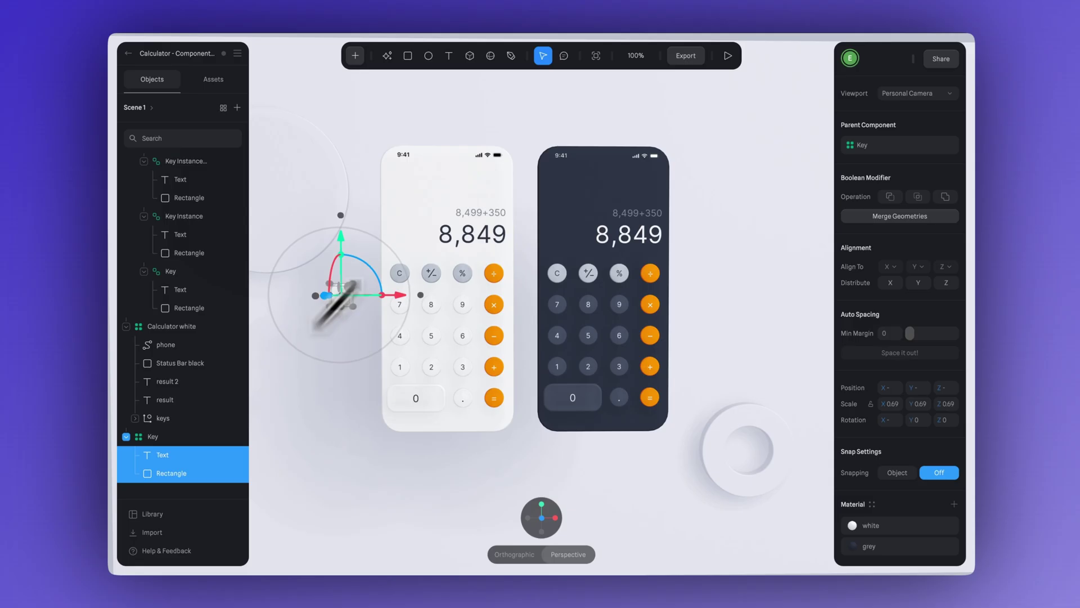
left_click_drag(337, 301, 357, 279)
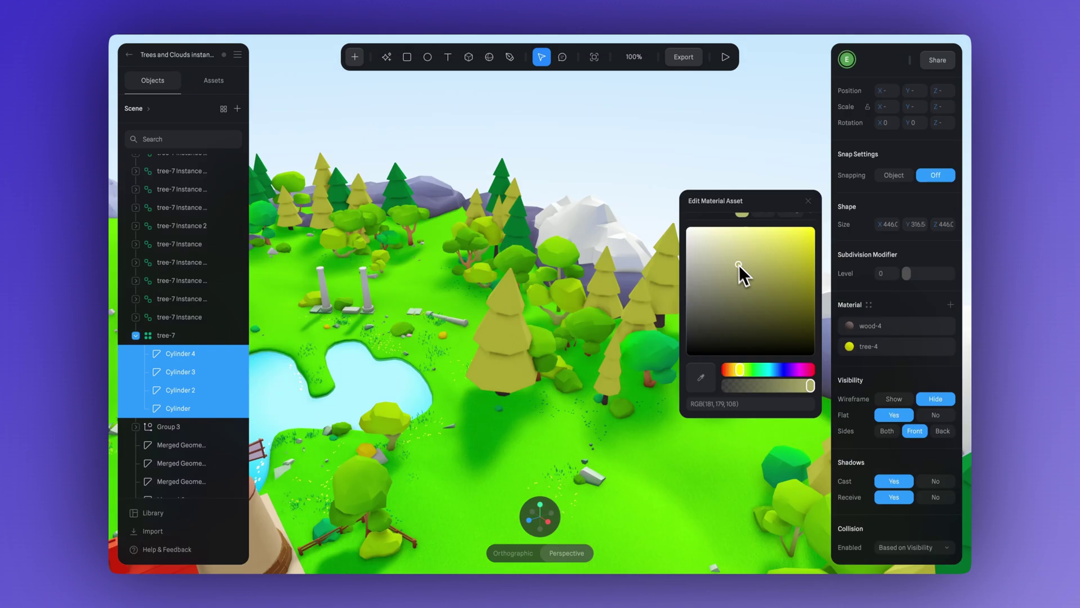
Step: Change the tree-7 component's foliage material to a more saturated, greener colour
left_click_drag(738, 264, 762, 270)
left_click_drag(743, 369, 752, 370)
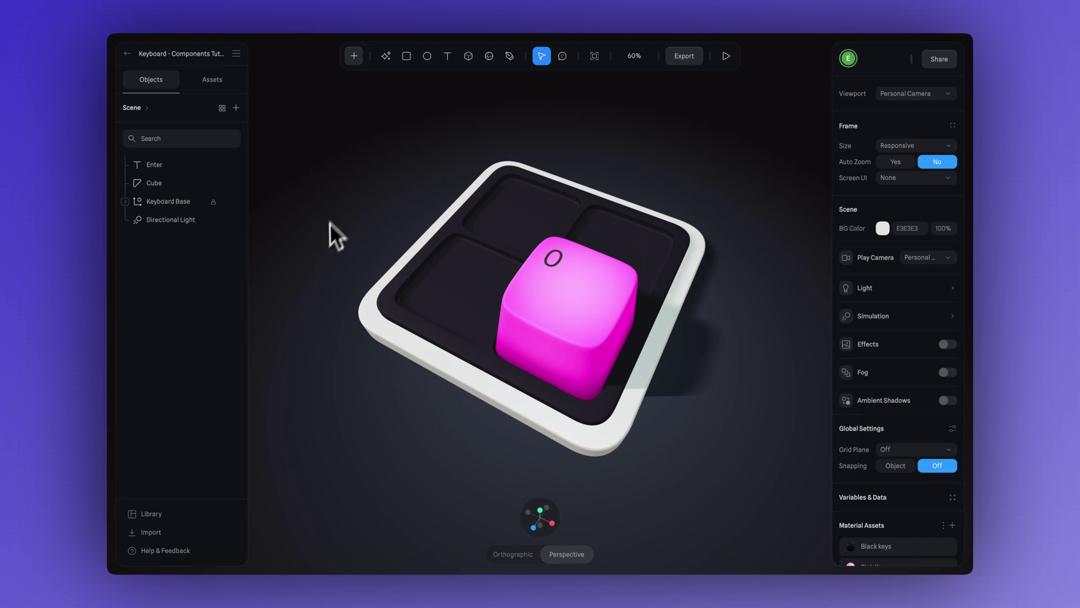
Step: Create a component from the Enter text and the pink Cube of the keyboard key
left_click(191, 183)
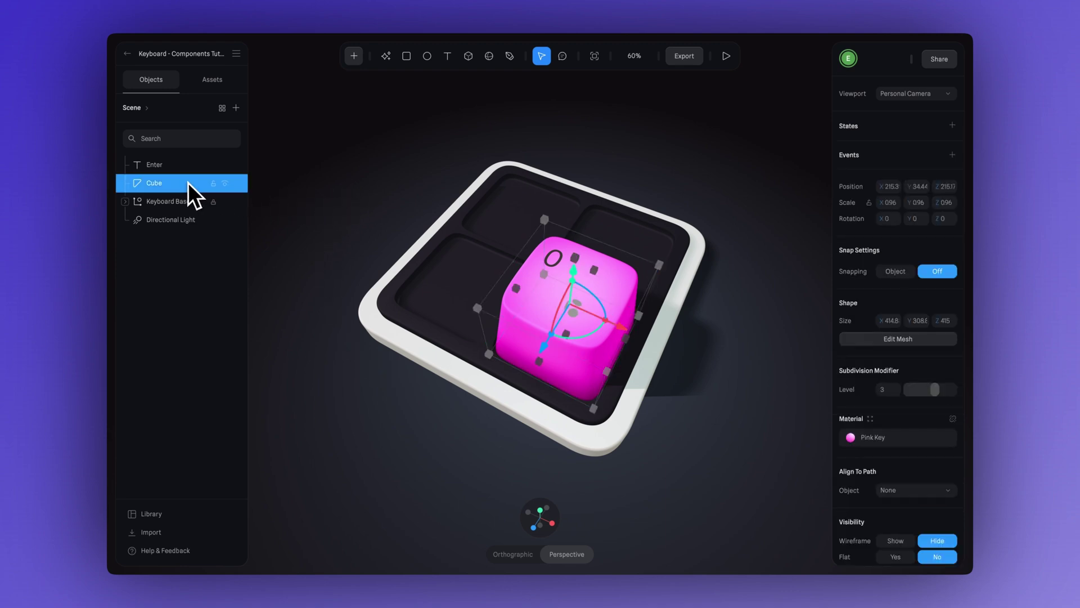
left_click(182, 169, "shift")
right_click(181, 168)
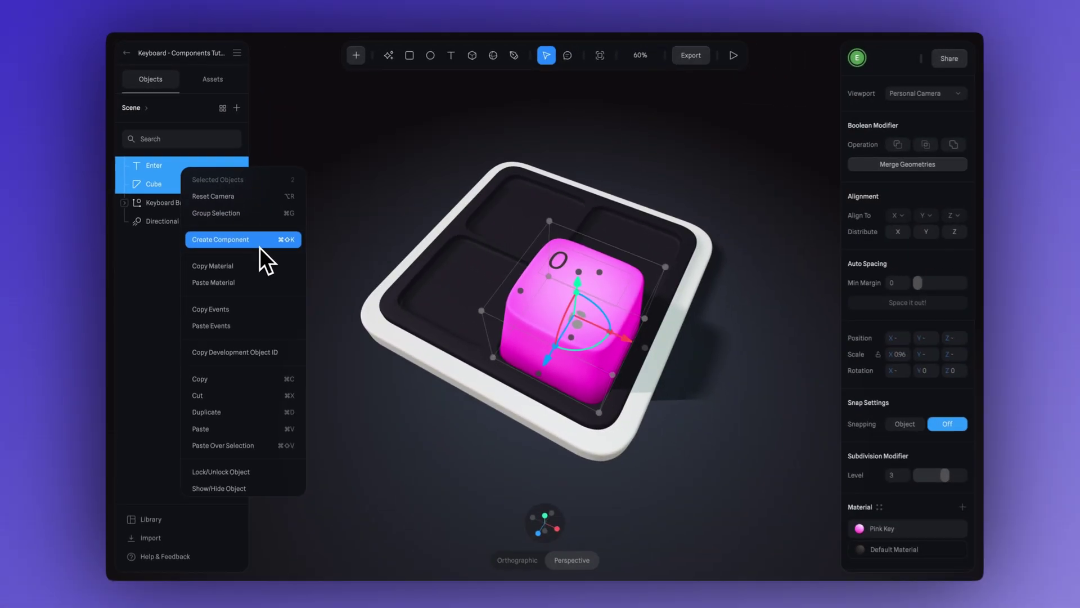
left_click(326, 372)
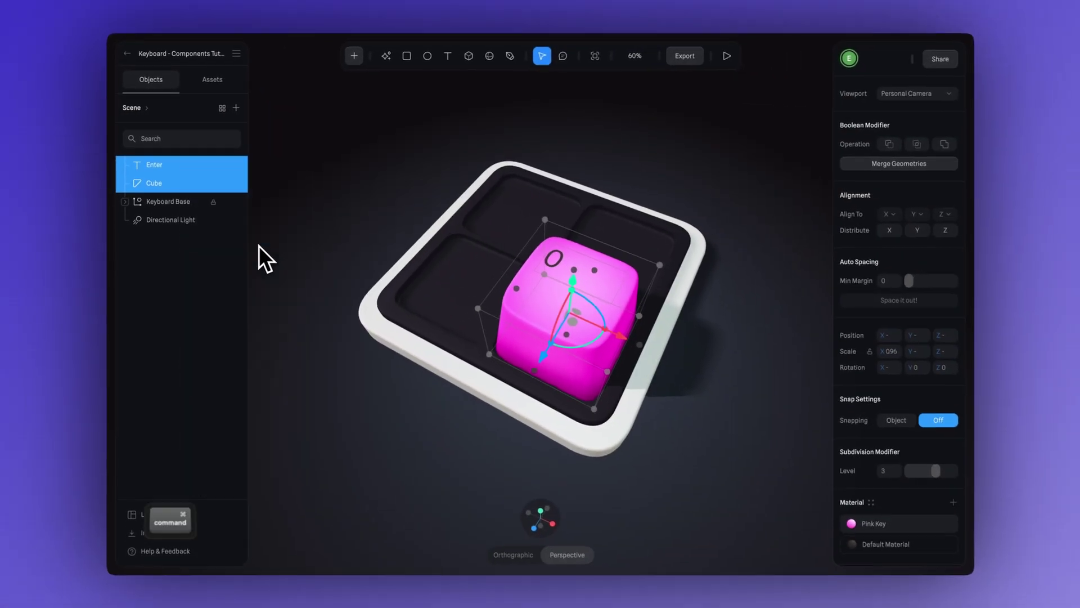
key("super+alt+k")
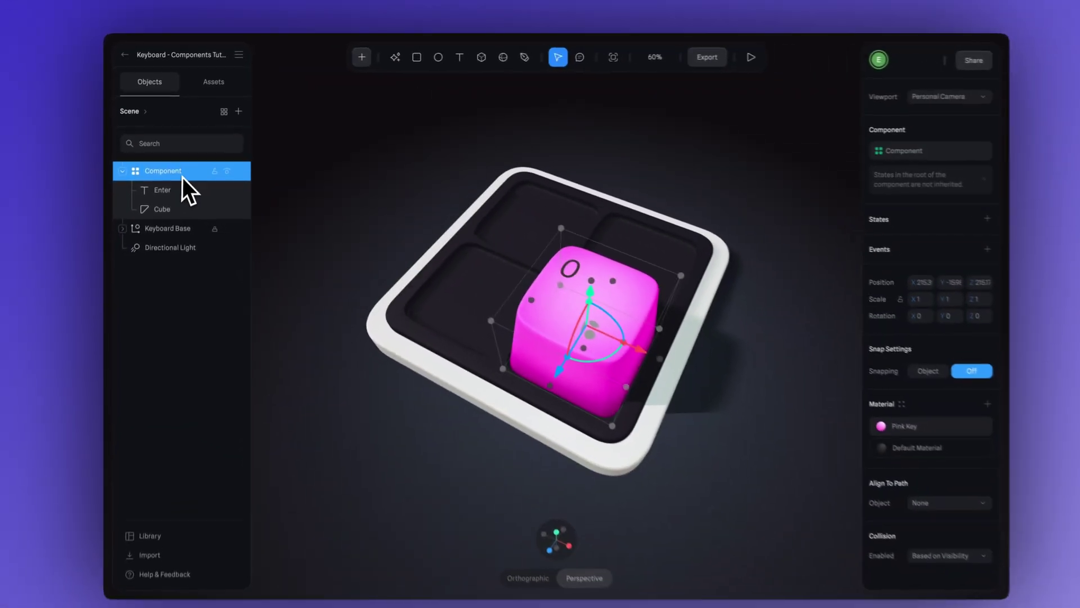
Step: Duplicate the key component into two instances, placing one in the adjacent slot along X and the other behind it along Z
key("super+d")
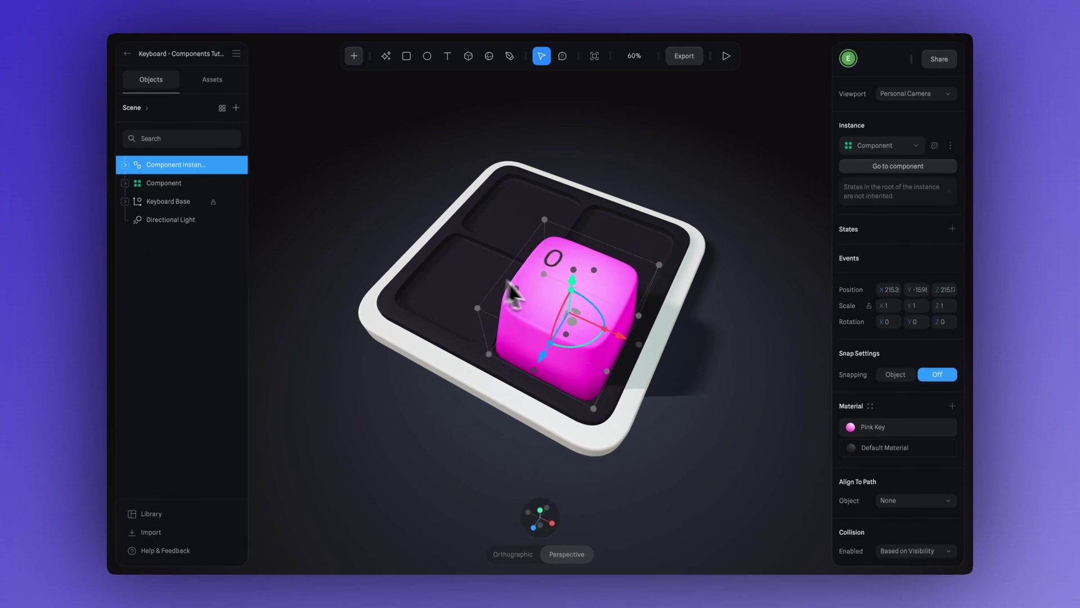
left_click_drag(622, 335, 501, 302)
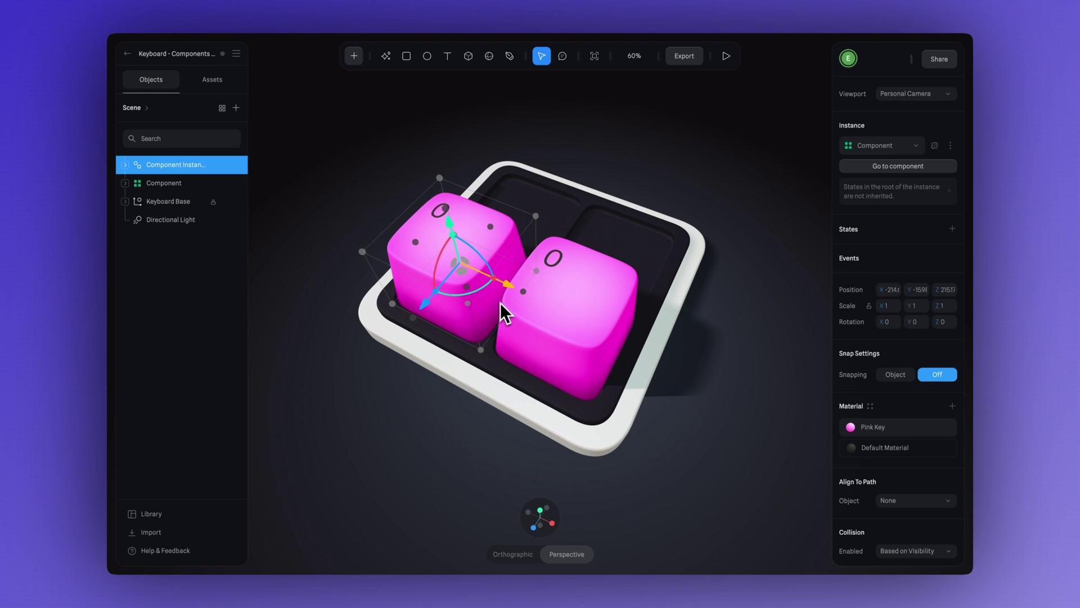
key("super+d")
left_click_drag(431, 298, 513, 228)
Step: Duplicate a third key instance into the last empty slot and position the two rear keys at about Z -223
right_click_drag(655, 347, 622, 415)
key("super+d")
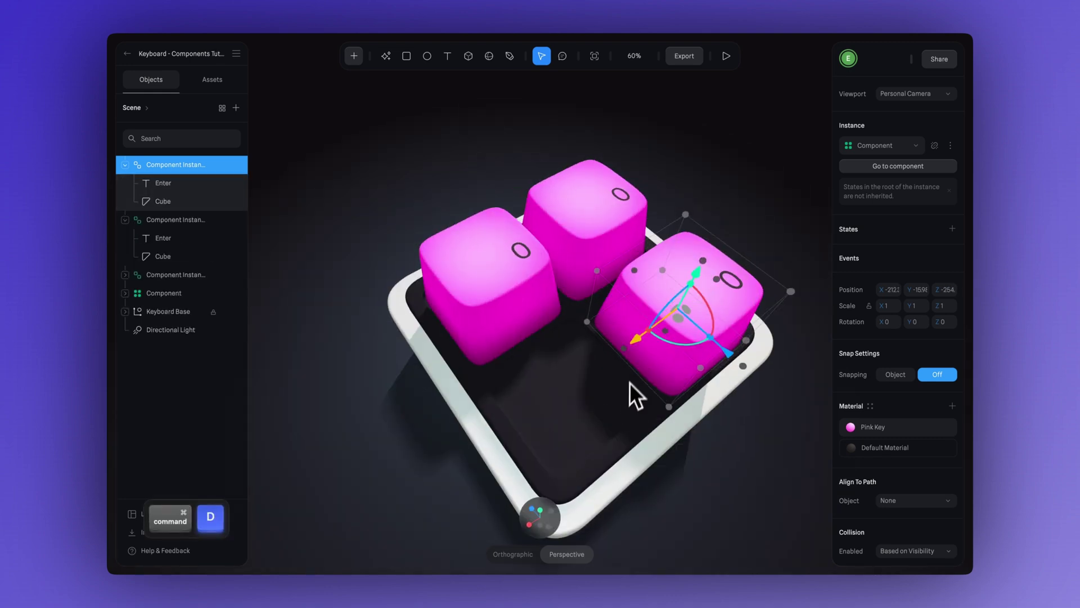
left_click_drag(632, 393, 511, 429)
left_click(684, 380, "shift")
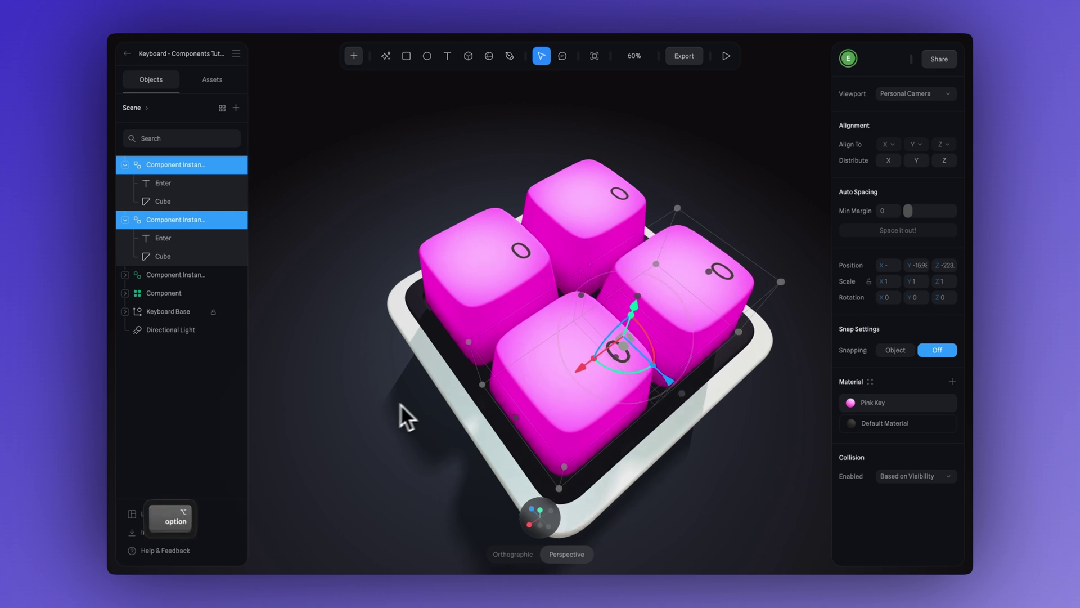
right_click_drag(406, 414, 487, 415)
Step: Try moving the Enter text and Cube inside the main component, and undo the move
left_click(130, 221)
double_click(566, 286)
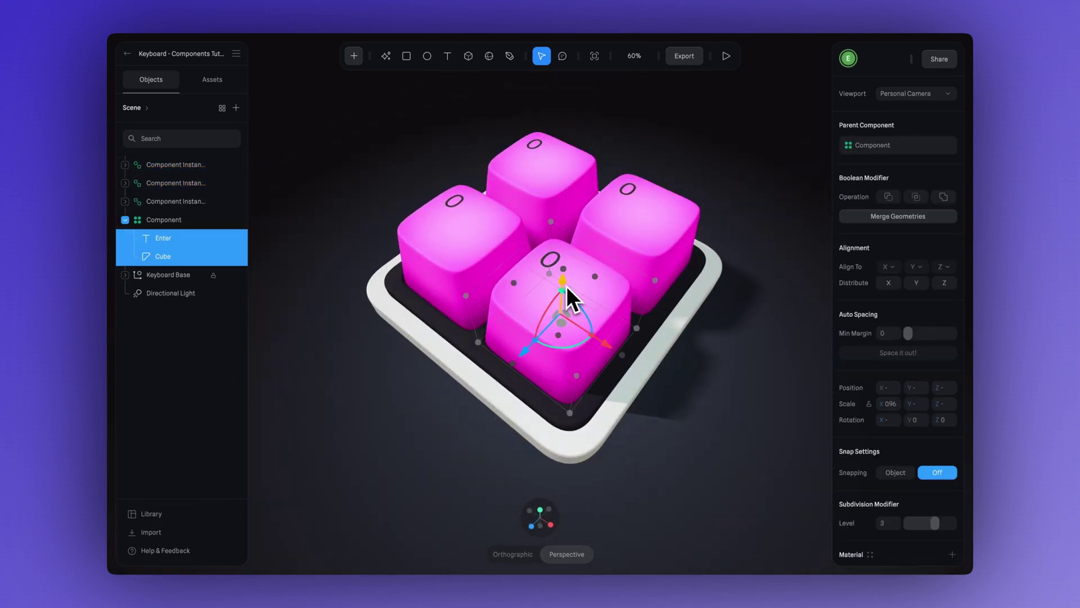
mouse_move(607, 343)
right_mouse_down()
mouse_move(683, 381)
mouse_move(514, 326)
mouse_move(598, 360)
right_mouse_up()
left_click_drag(599, 360, 619, 373)
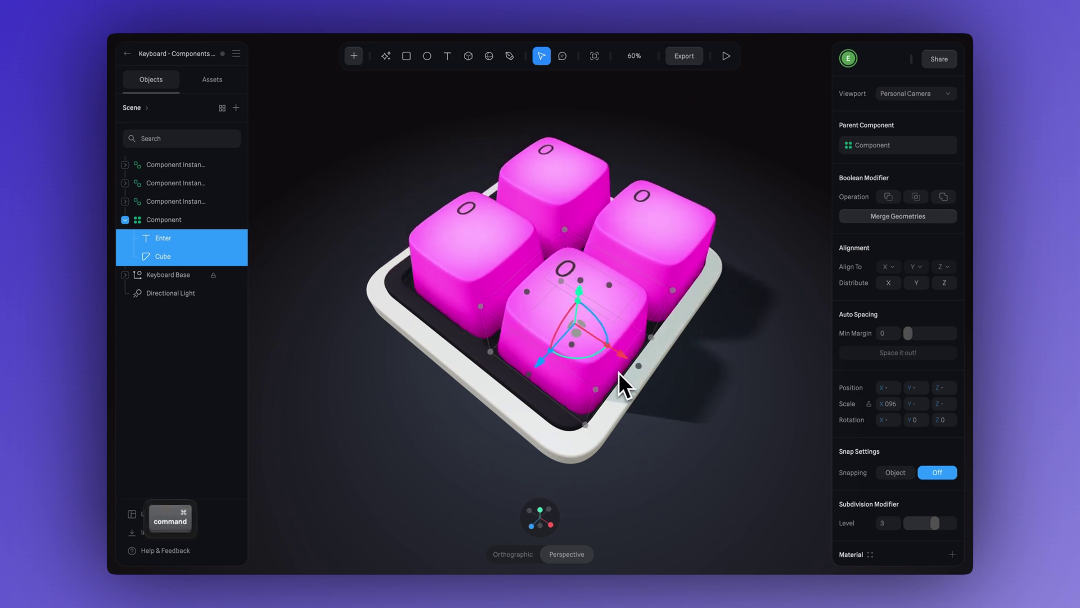
key("super+z")
Step: Try moving the main component itself as a whole object
left_click(174, 220)
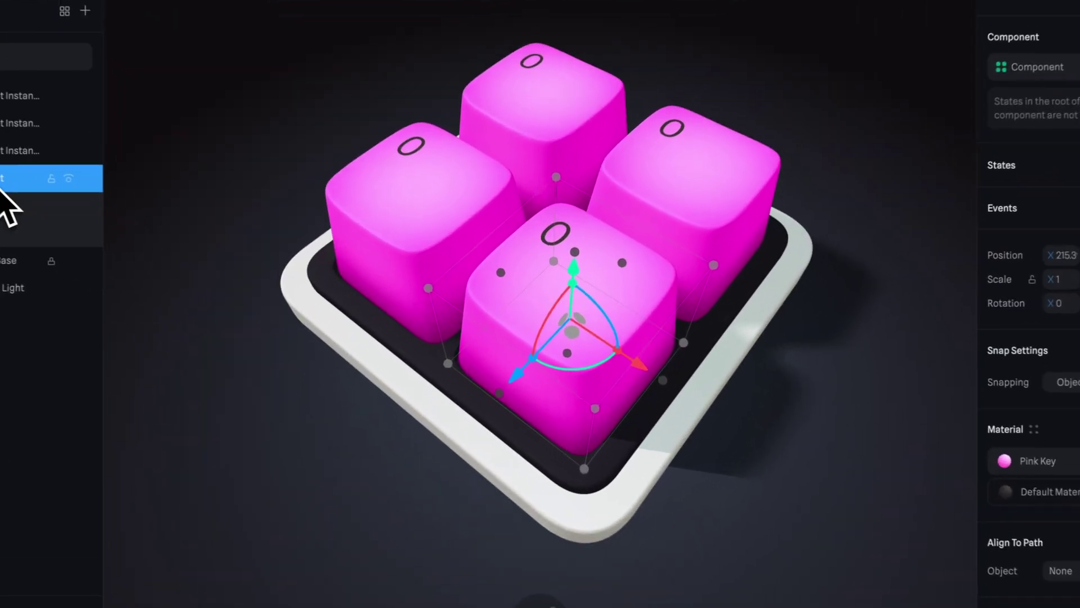
double_click(562, 279)
mouse_move(556, 272)
left_mouse_down()
mouse_move(549, 252)
mouse_move(554, 294)
mouse_move(544, 246)
mouse_move(544, 272)
left_mouse_up()
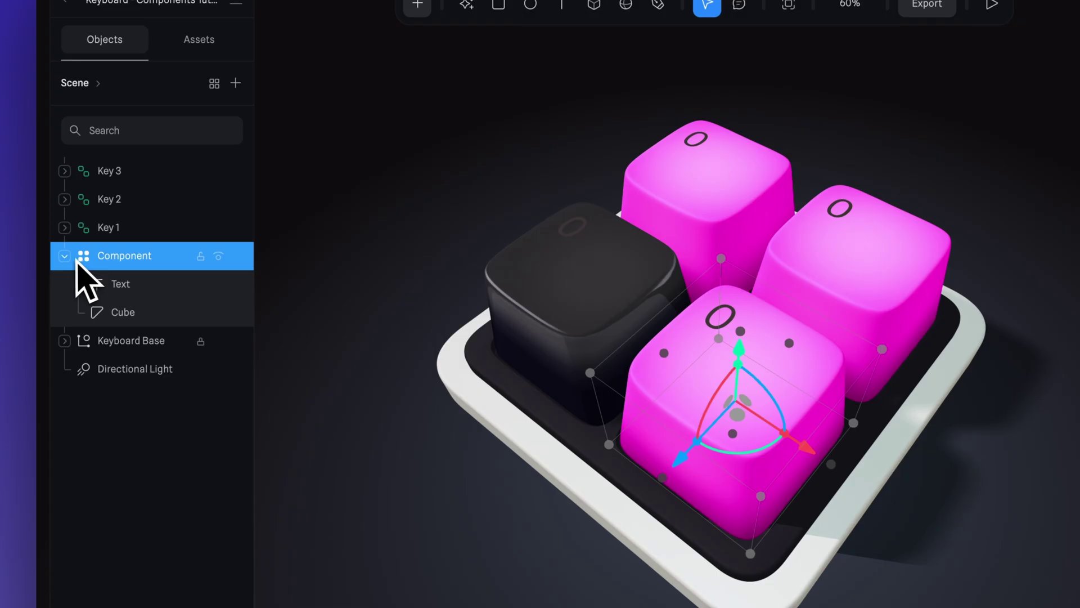
Step: Rename the main component's text object as Number
double_click(185, 240)
type("Number")
key("Return")
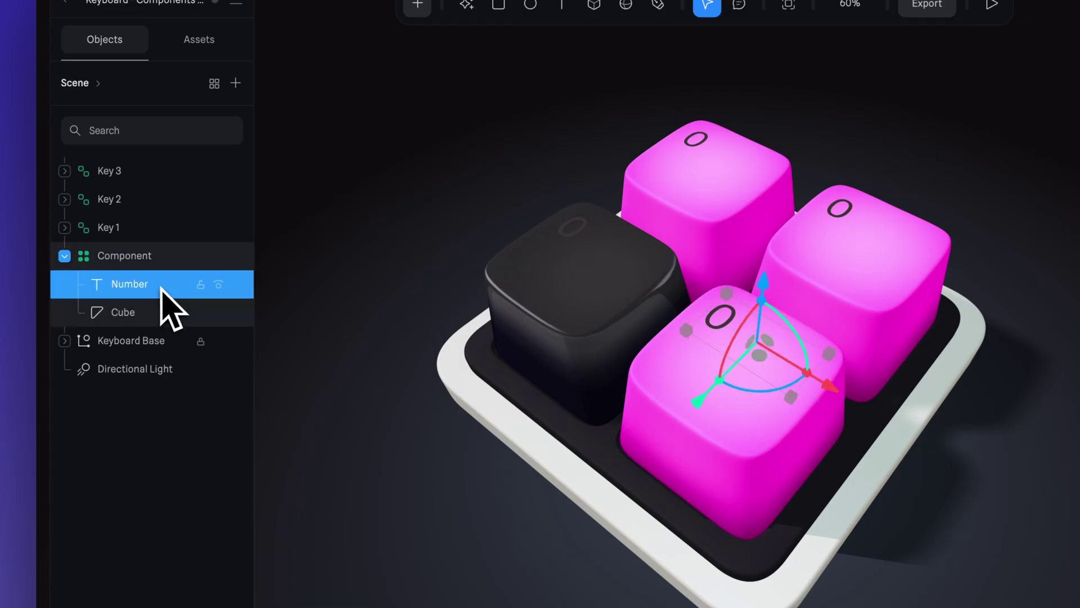
Step: Set the text content of the Number object in the Key 1 instance to 1
left_click(64, 255)
left_click(64, 228)
left_click(140, 259)
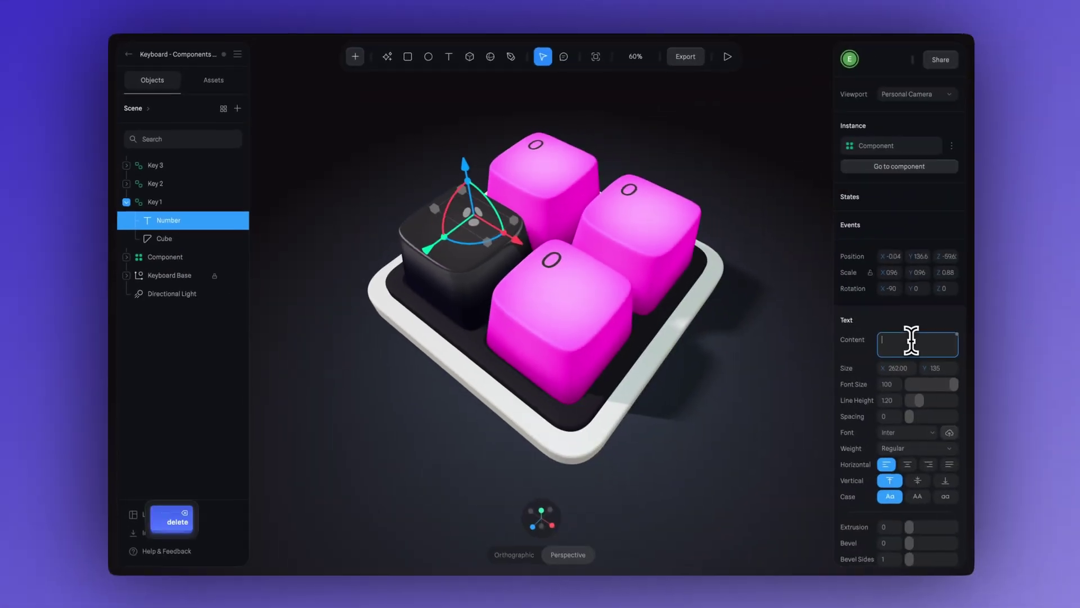
type("1")
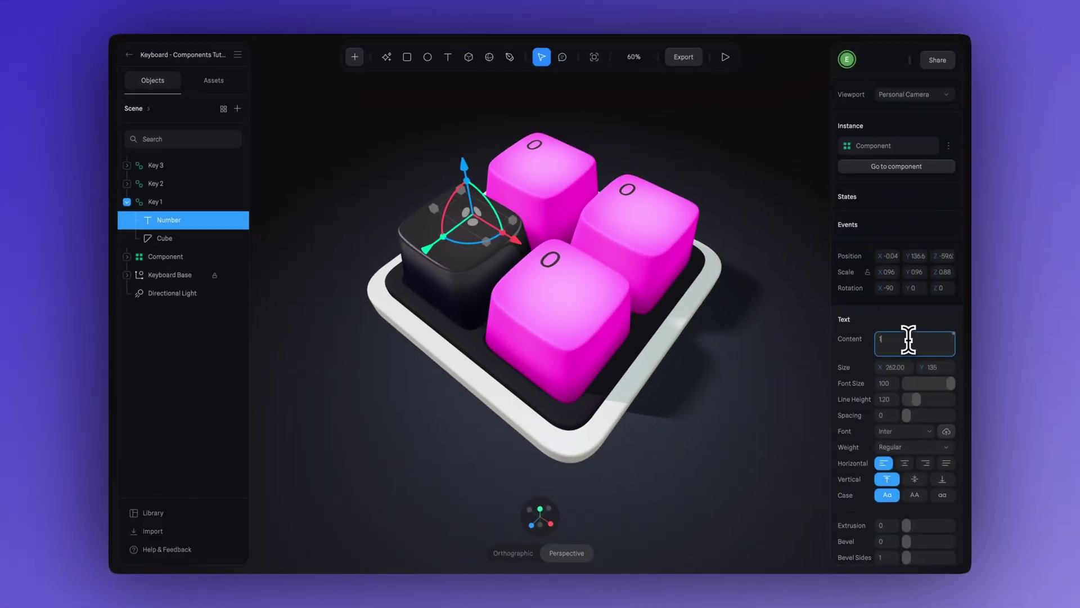
Step: Apply the White text material asset to Key 1's Number
scroll(866, 360, "down", 4)
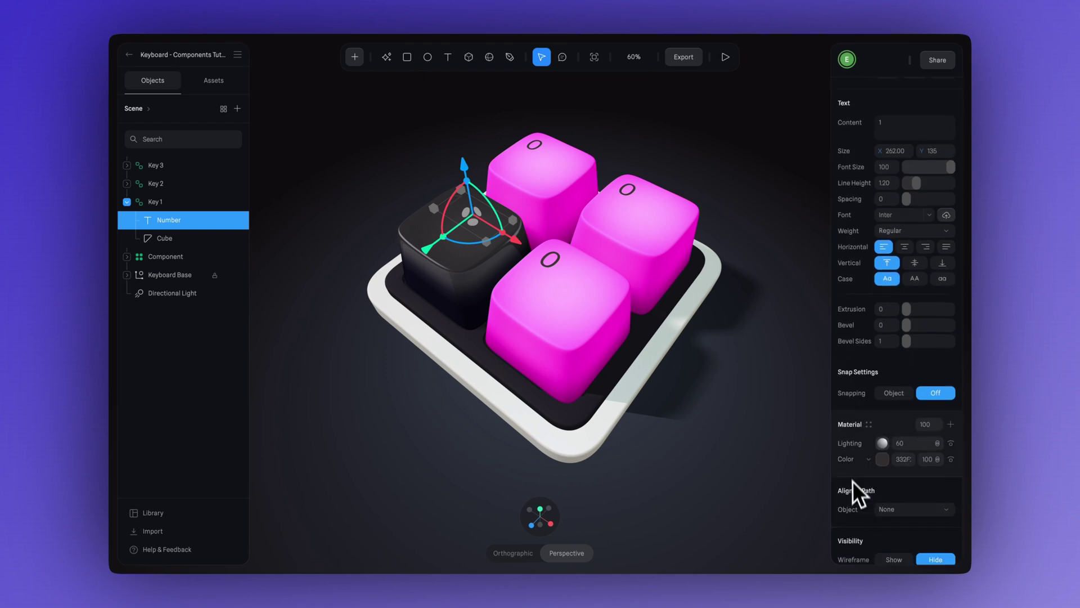
left_click(882, 460)
left_click(895, 425)
left_click(869, 424)
left_click(696, 180)
double_click(748, 249)
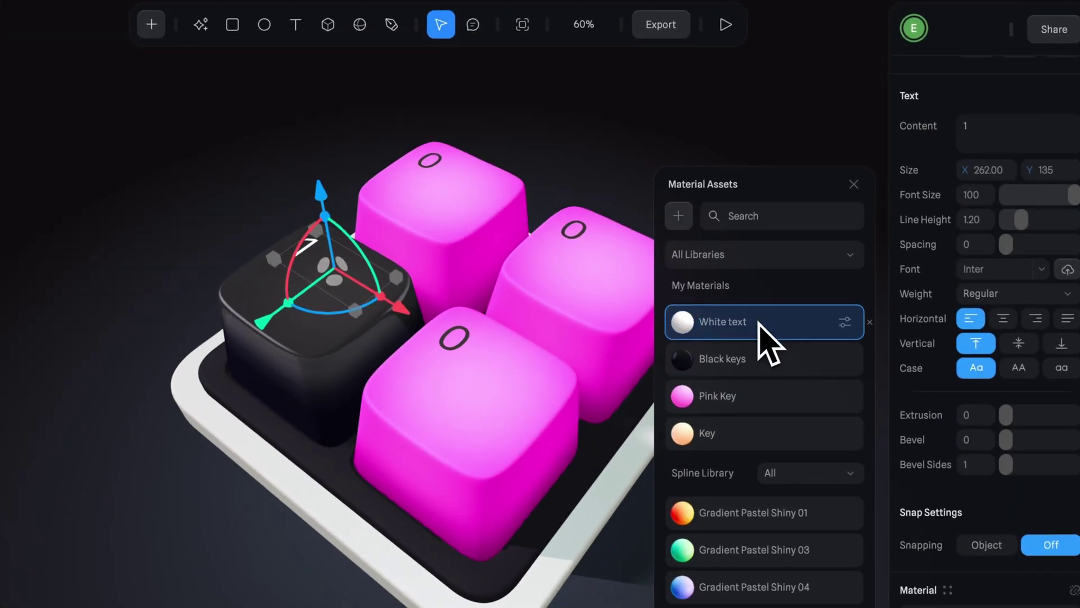
left_click(855, 186)
Step: Expand the Key 2 instance and select its Number text
left_click(150, 186)
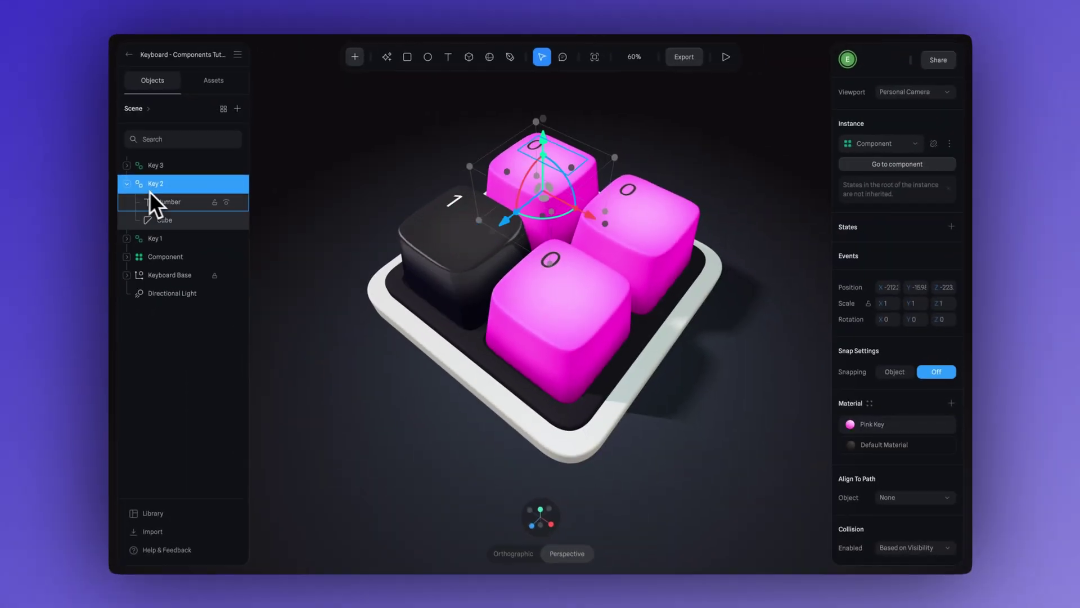
left_click(152, 198)
scroll(895, 405, "up", 1)
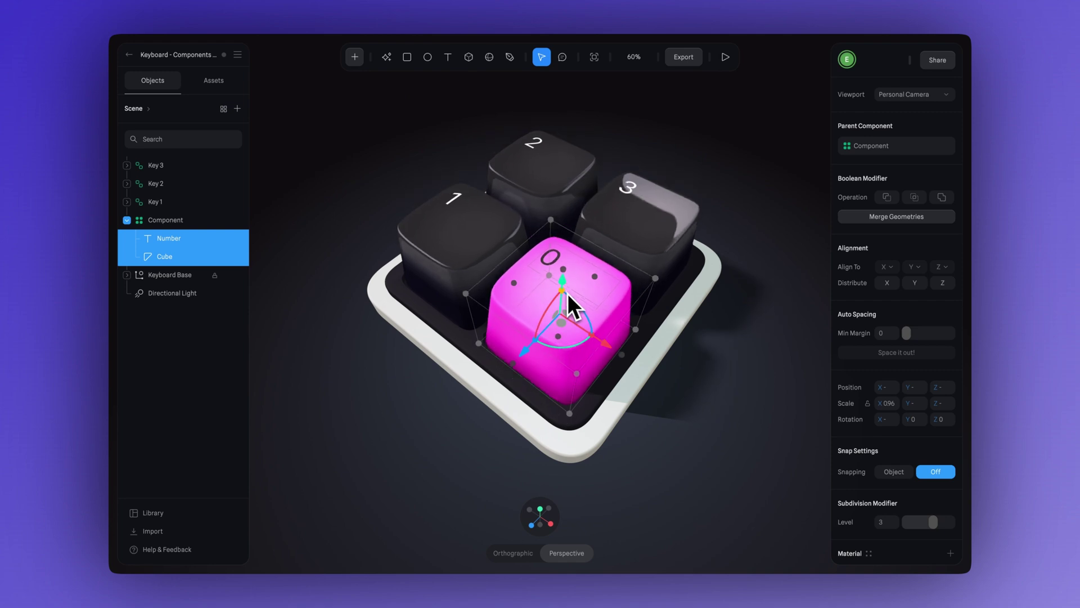
Step: Try raising the Key 2 instance above the other keys and view the keyboard from the front
left_click(548, 154)
left_click_drag(543, 153, 540, 96)
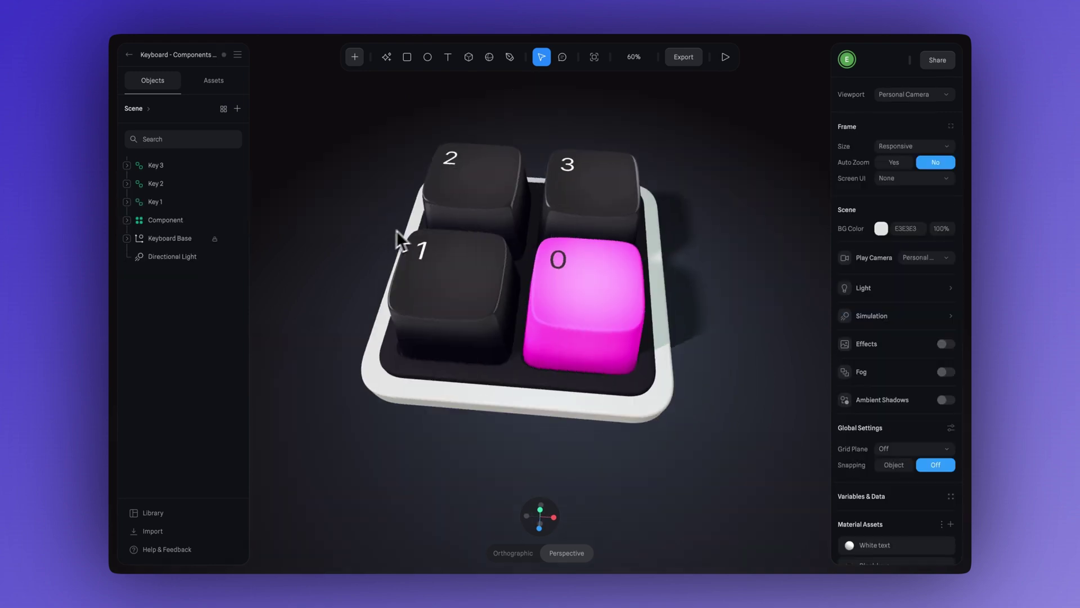
mouse_move(396, 230)
left_mouse_down("alt")
mouse_move(424, 228)
mouse_move(348, 224)
mouse_move(409, 233)
mouse_move(380, 236)
left_mouse_up("alt")
left_click_drag(381, 237, 369, 237, "alt")
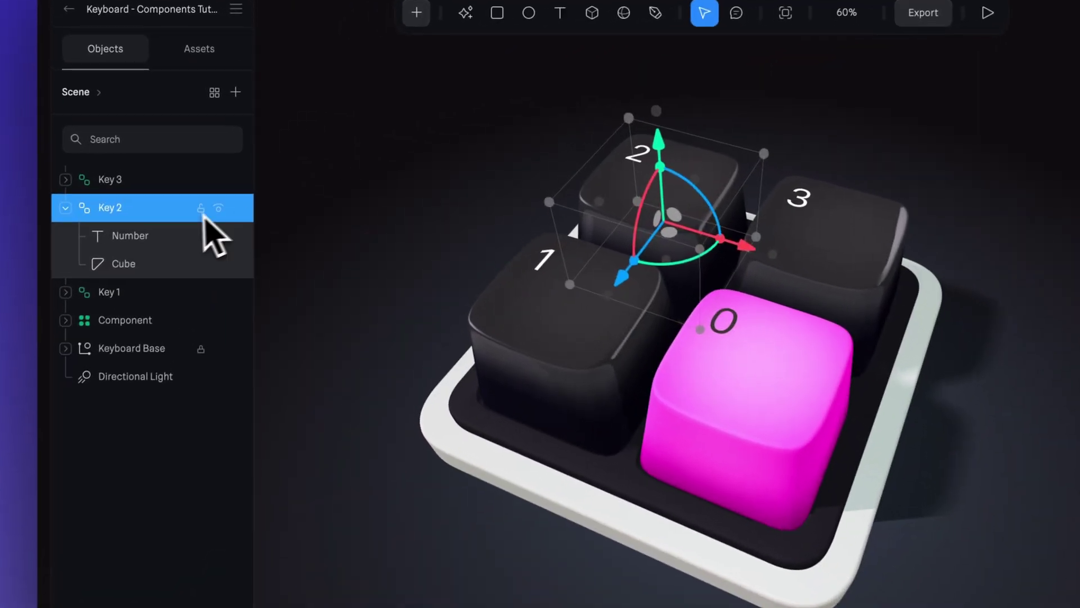
Step: Detach the Key 2 instance from its component and try scaling the main component's Number and Cube
right_click(185, 188)
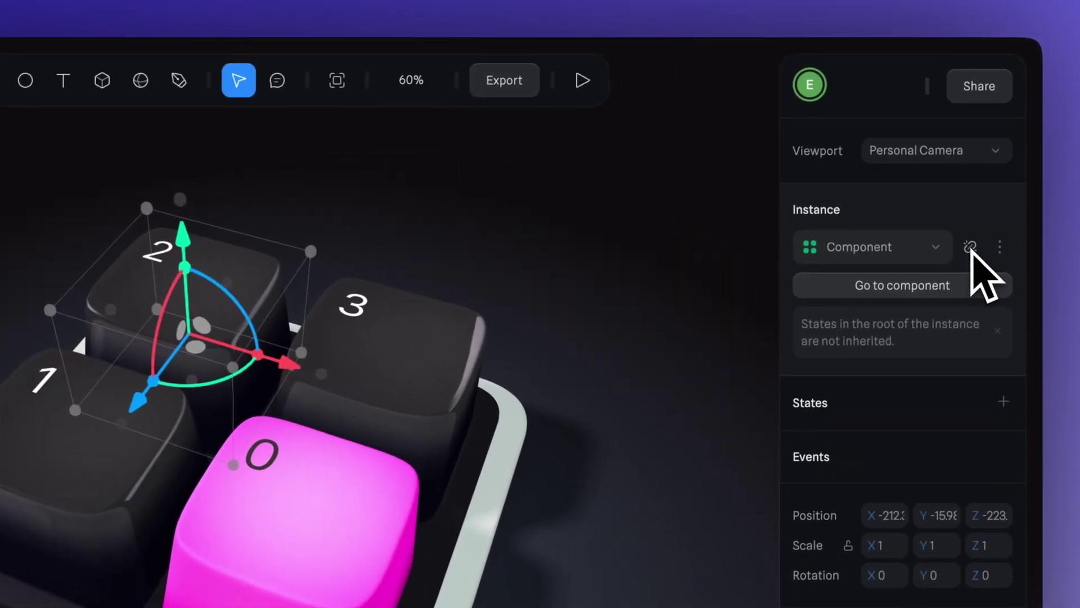
left_click(972, 249)
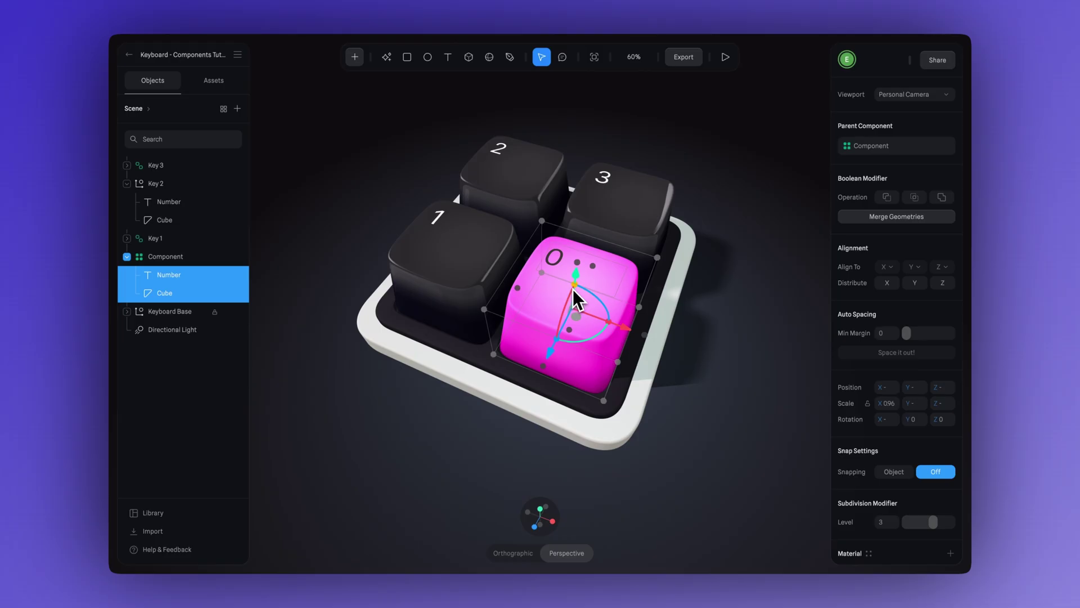
mouse_move(573, 289)
left_mouse_down()
mouse_move(562, 233)
mouse_move(561, 286)
left_mouse_up()
mouse_move(581, 237)
left_mouse_down()
mouse_move(579, 215)
mouse_move(578, 234)
left_mouse_up()
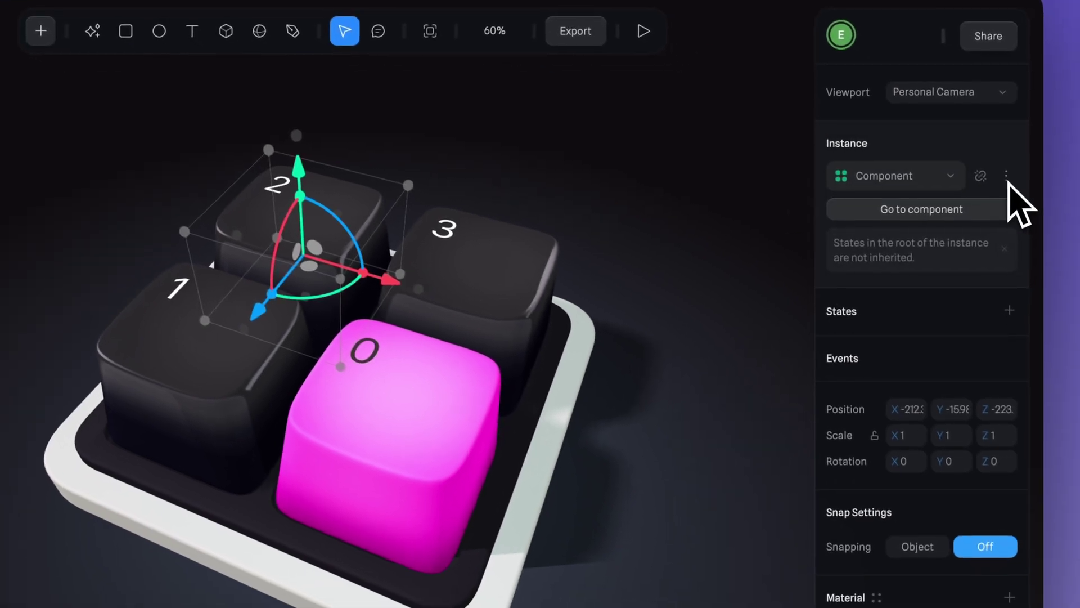
Step: Try resetting all overrides on the Key 2 instance and pushing its changes to the main component
left_click(1008, 178)
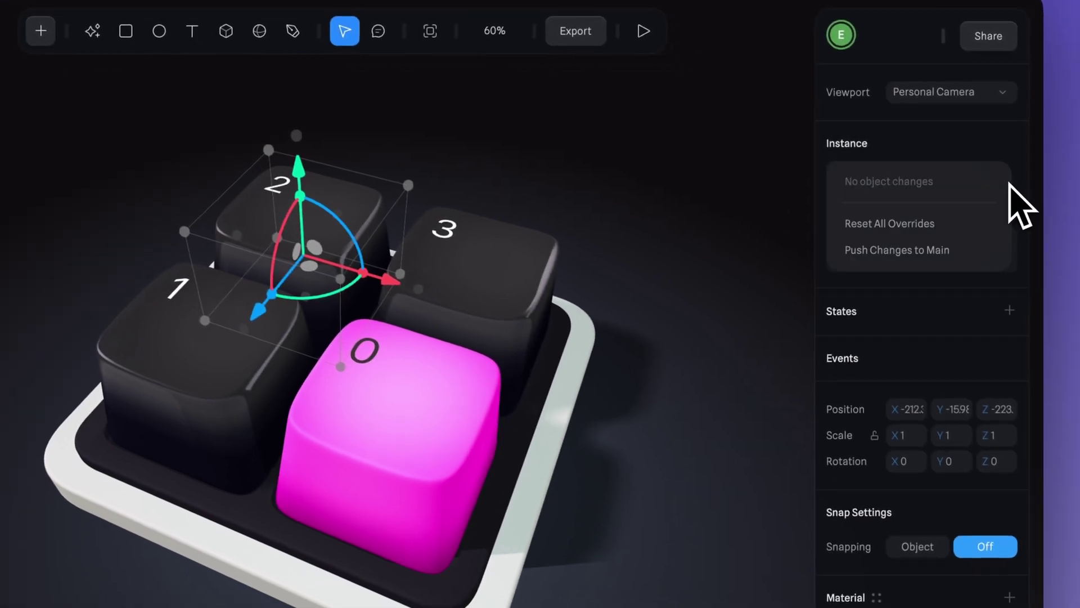
left_click(939, 231)
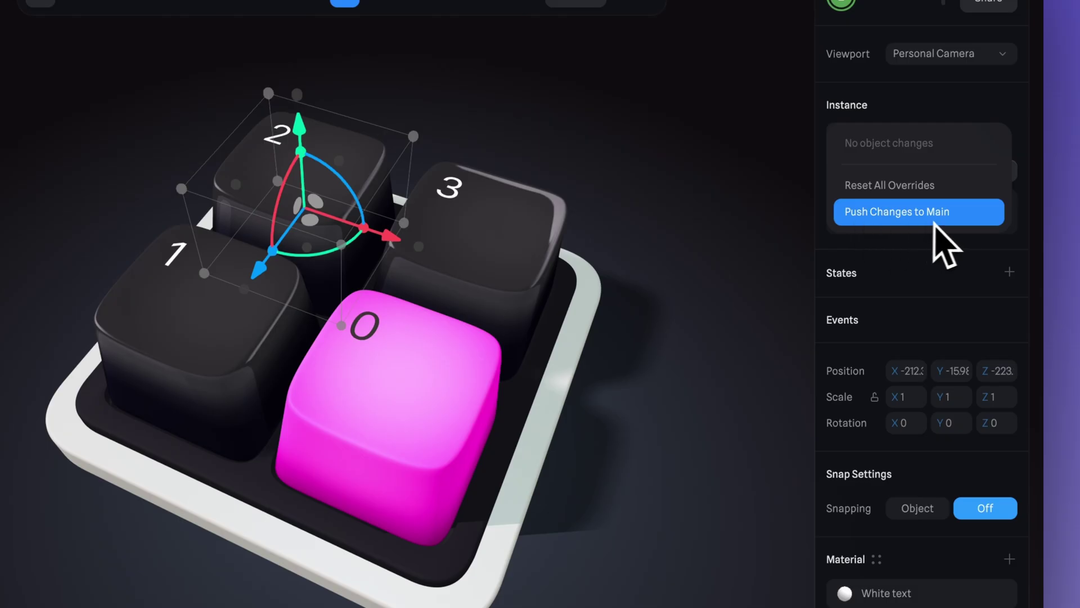
left_click(977, 219)
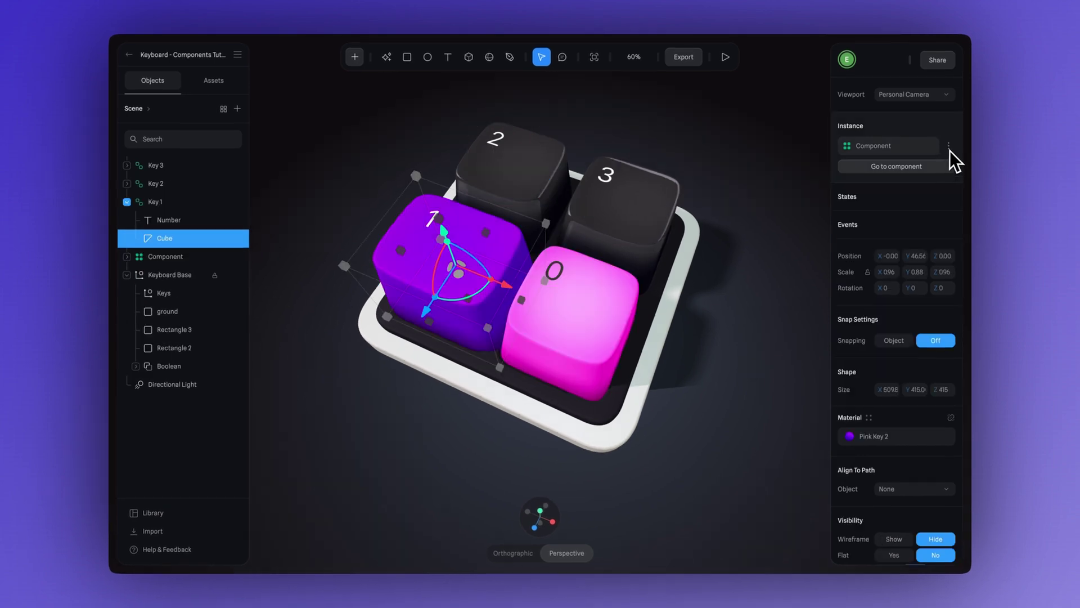
Step: Reset the material override on the Cube of the Key 1 instance
left_click(949, 148)
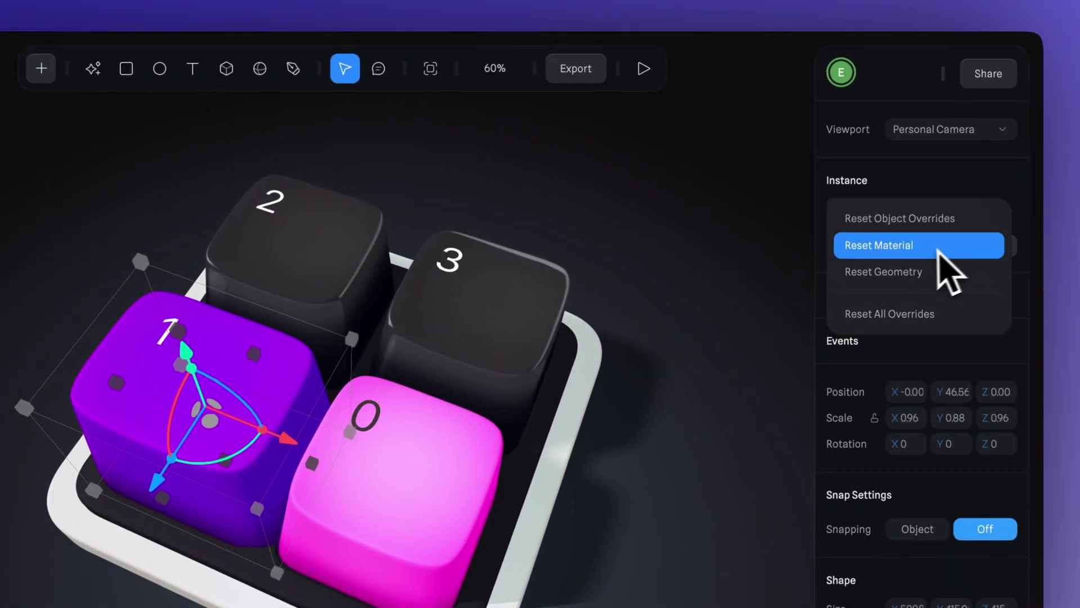
left_click(857, 167)
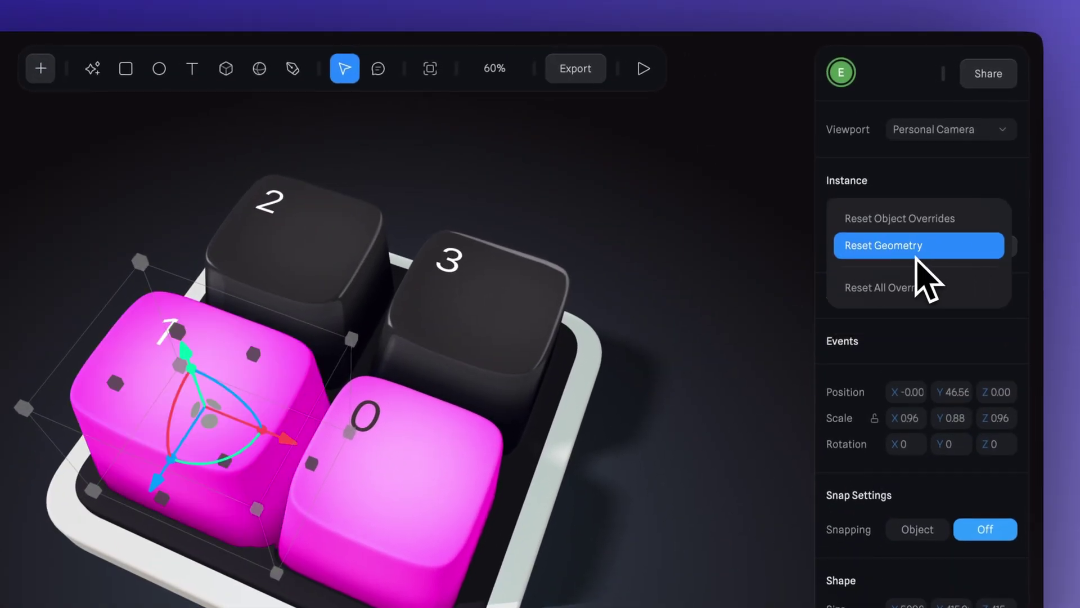
Step: Undo the last material reset on the Key 1 instance's Cube and try resetting its geometry
key("ctrl+z")
left_click(869, 277)
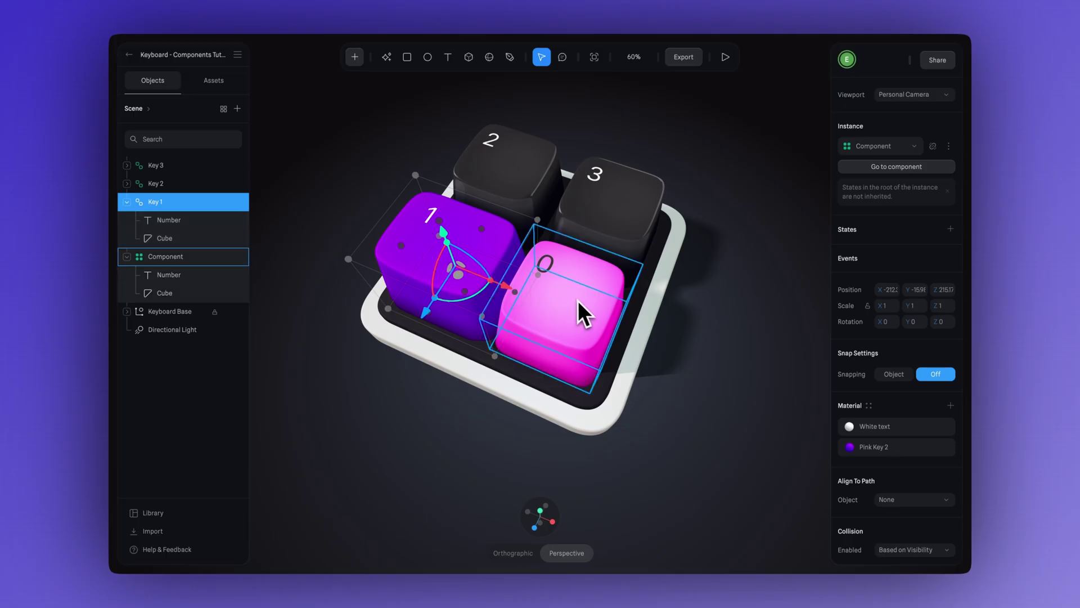
Step: Compare the main component with the Key 1 instance and try pushing Key 1's changes to the main component
left_click(150, 258)
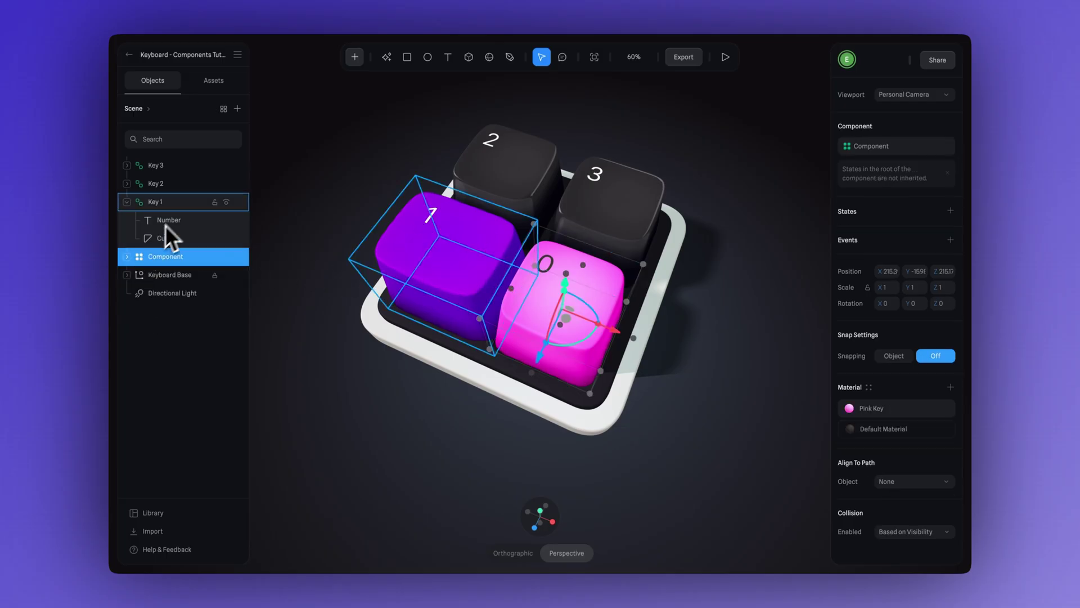
left_click(189, 205)
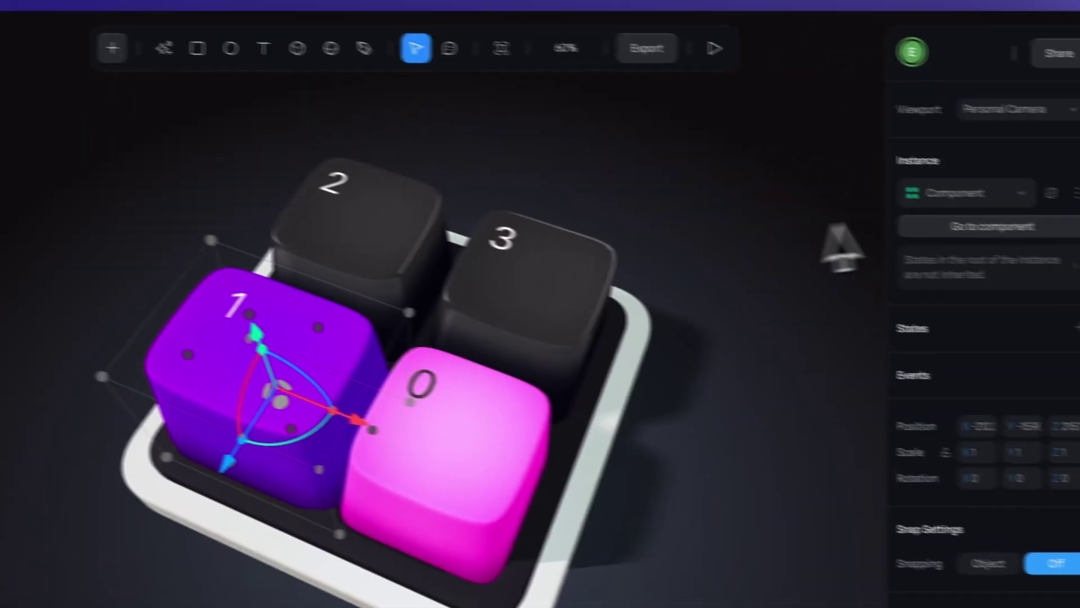
left_click(1076, 194)
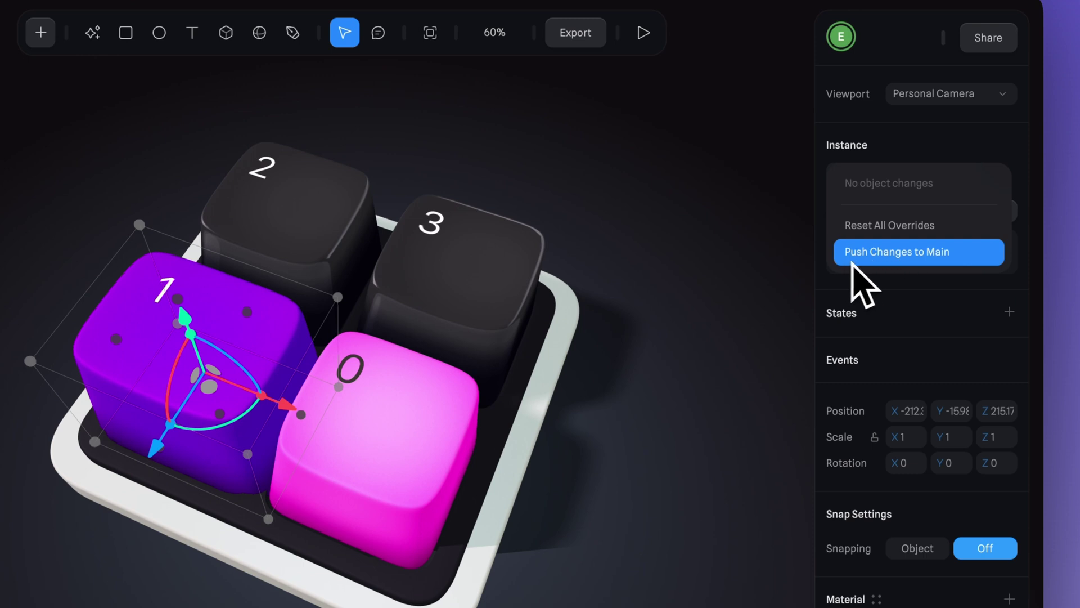
left_click(903, 260)
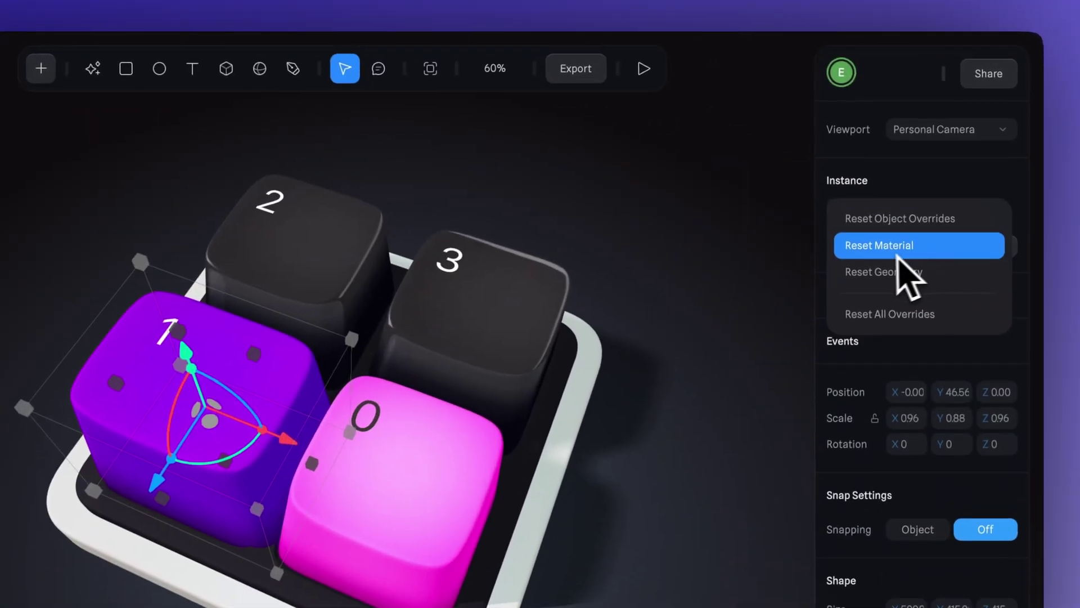
Step: Try resetting the material override on the Cube inside the Key 1 instance and undo it
left_click(864, 253)
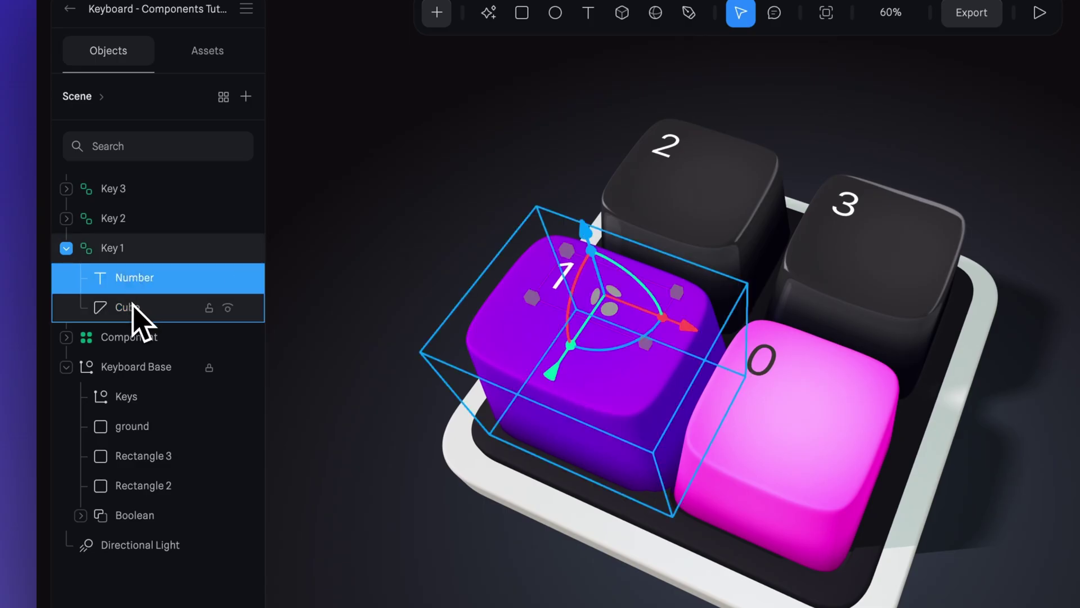
left_click(132, 307)
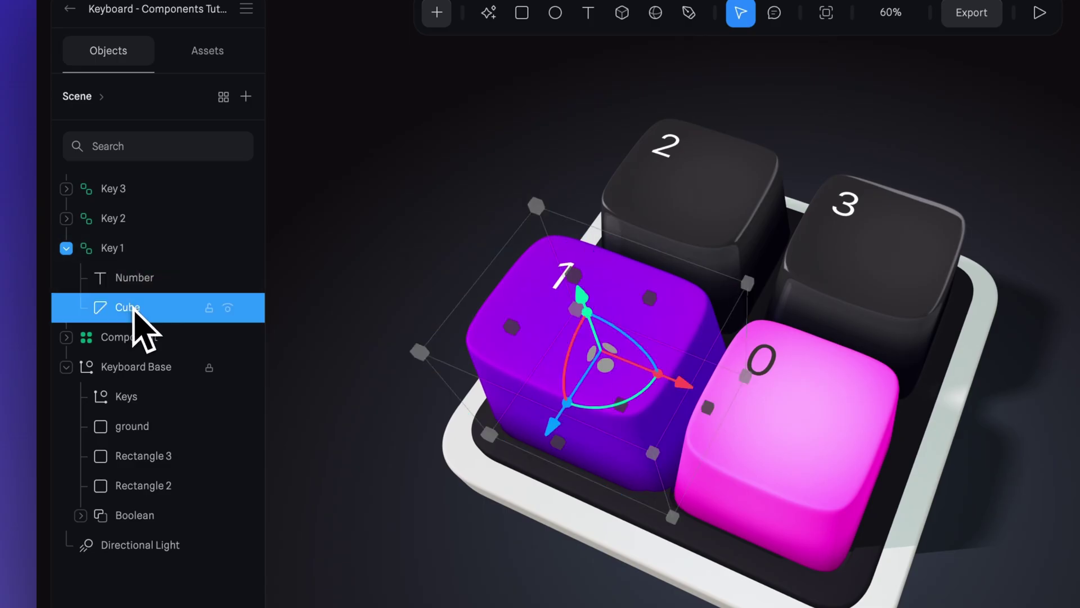
key("super+z")
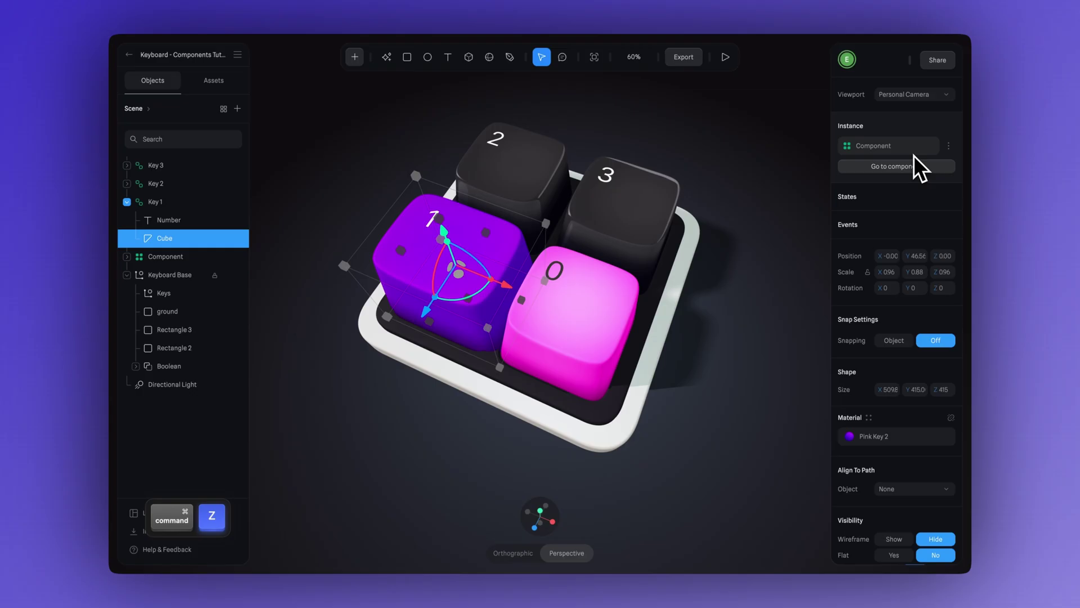
left_click(949, 146)
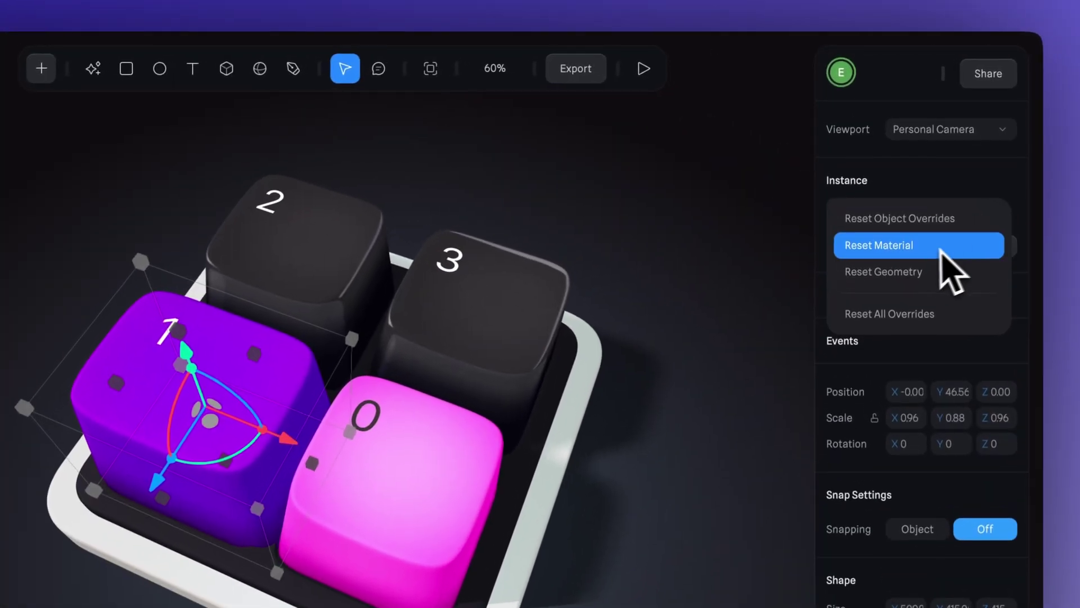
left_click(889, 254)
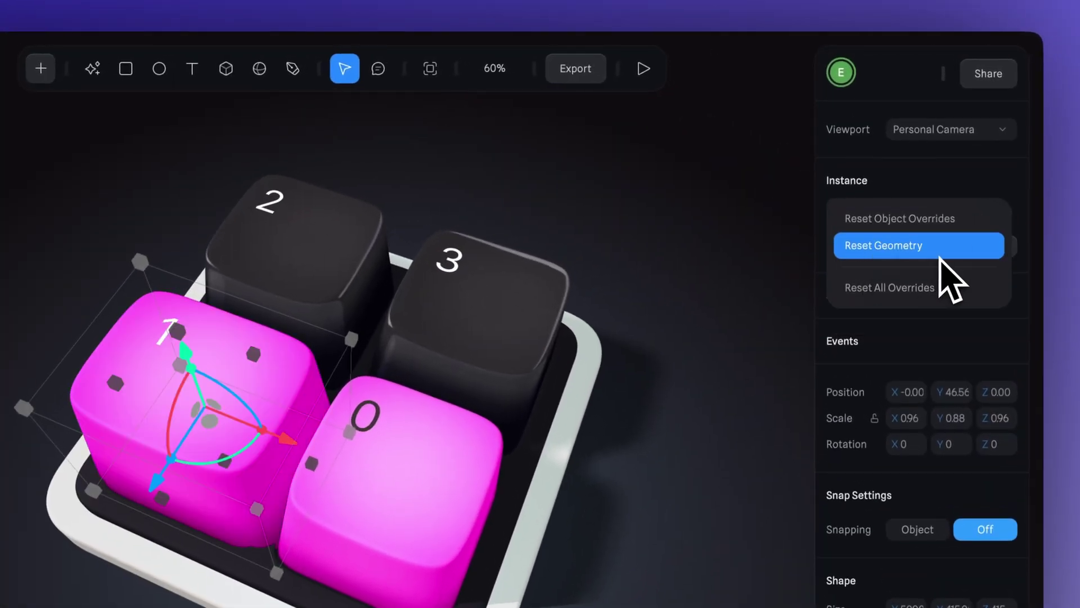
key("ctrl+z")
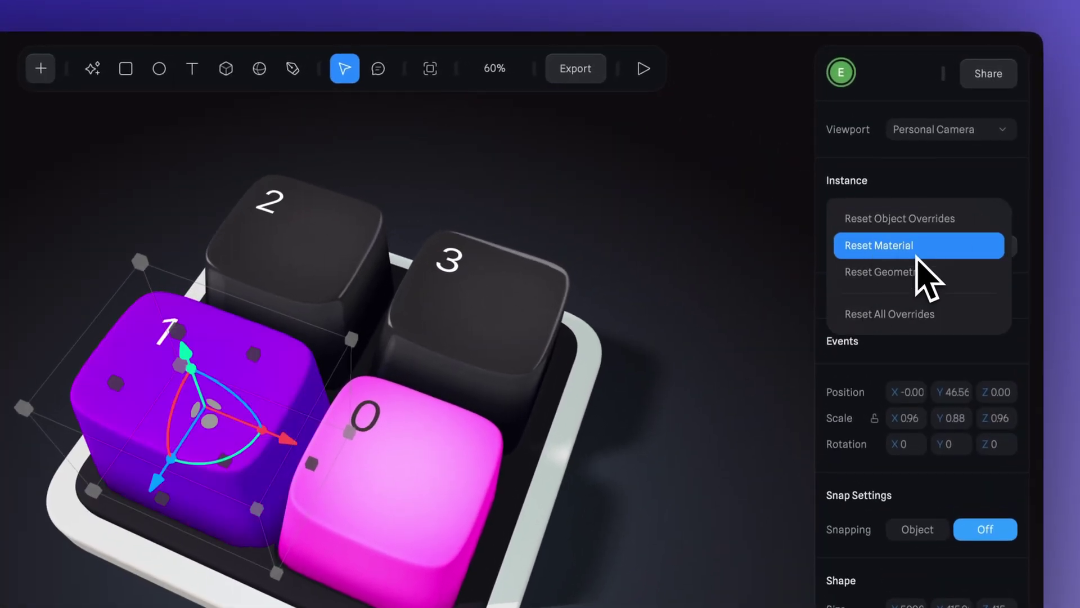
Step: Reset the geometry and then all overrides of the Key 1 instance's Cube, and select the instance's Number text
left_click(883, 273)
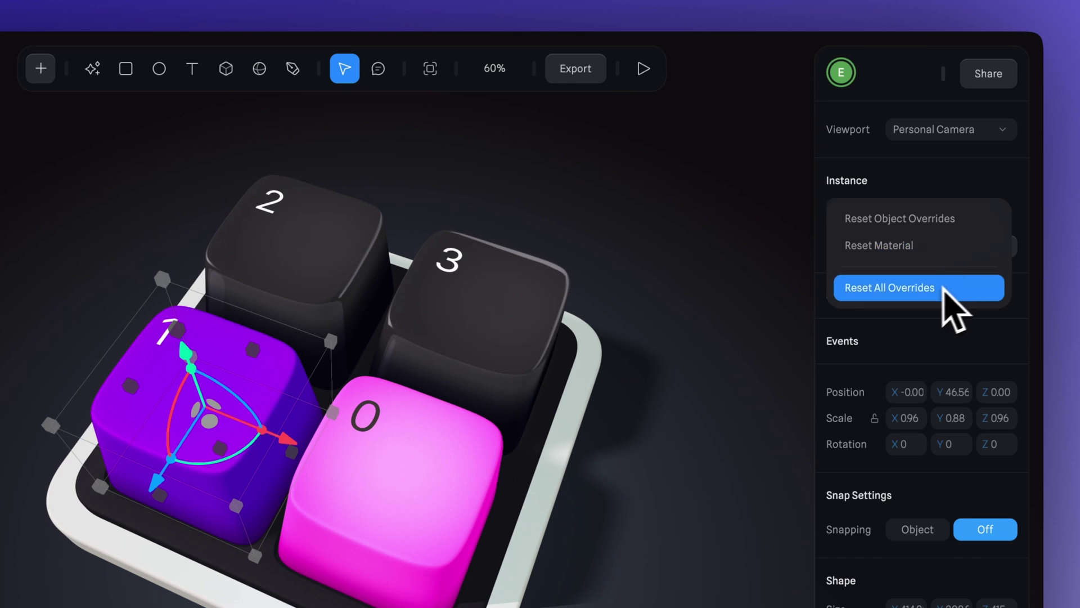
left_click(895, 290)
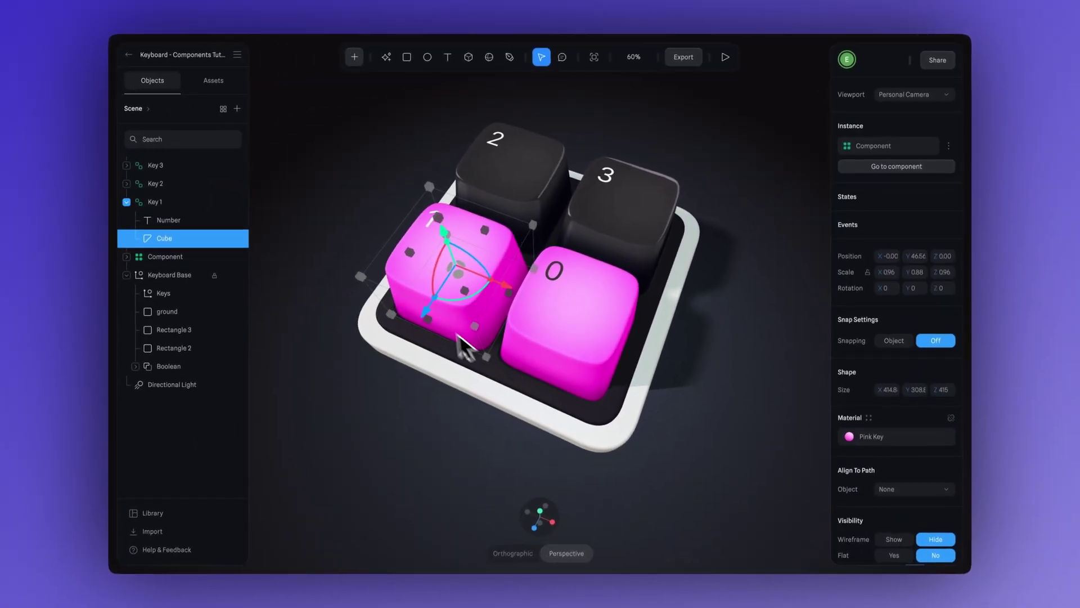
left_click(445, 245)
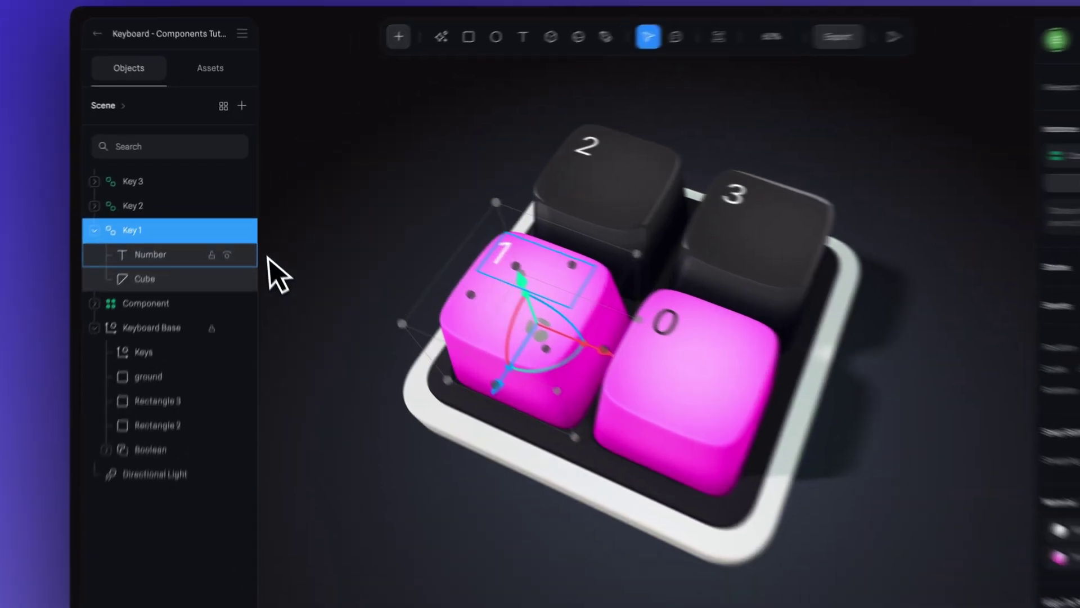
left_click(170, 221)
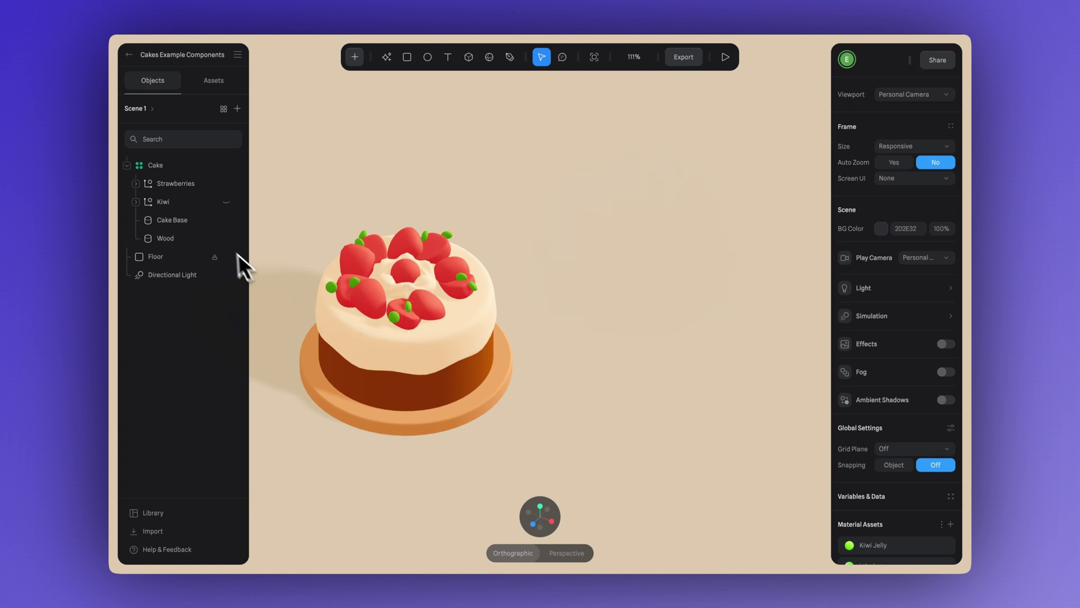
Step: Try hiding and showing the Strawberries and Kiwi groups of the main Cake component to preview its topping variants
left_click(205, 185)
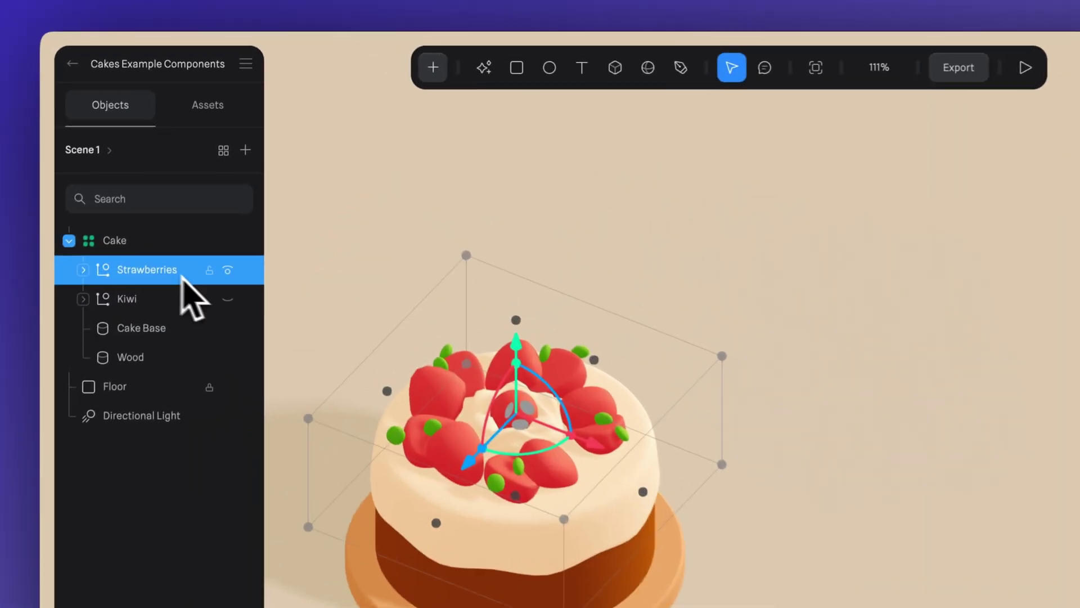
left_click(223, 275)
left_click(360, 222)
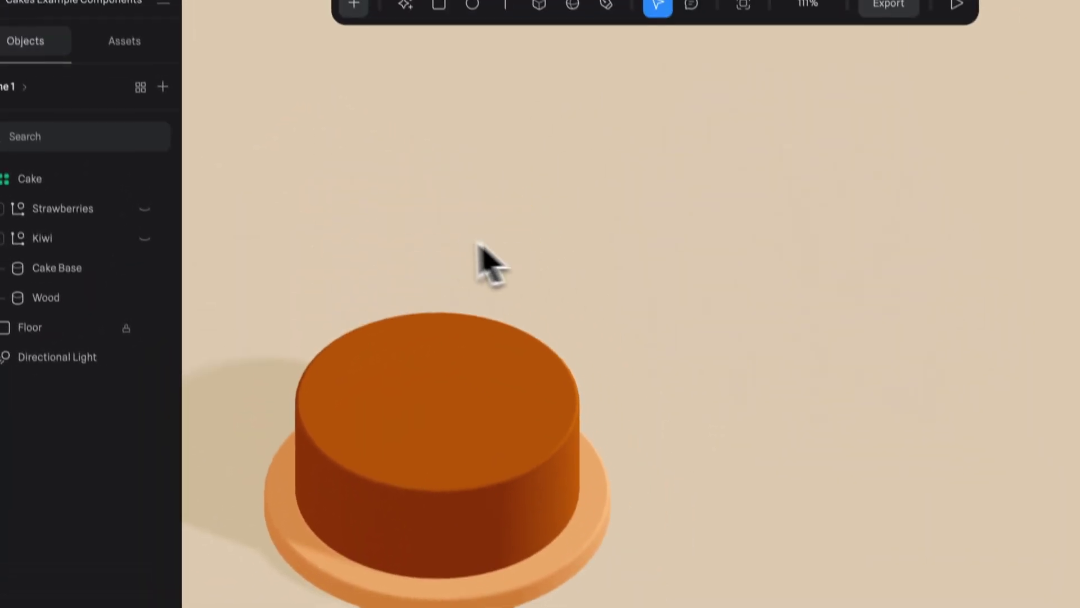
left_click(150, 234)
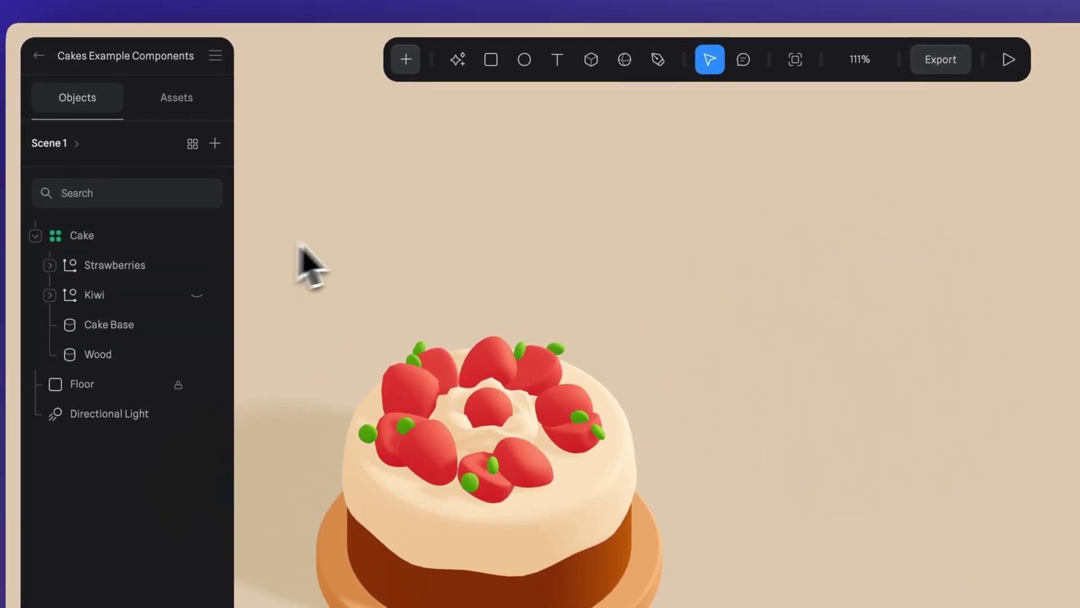
left_click(197, 294)
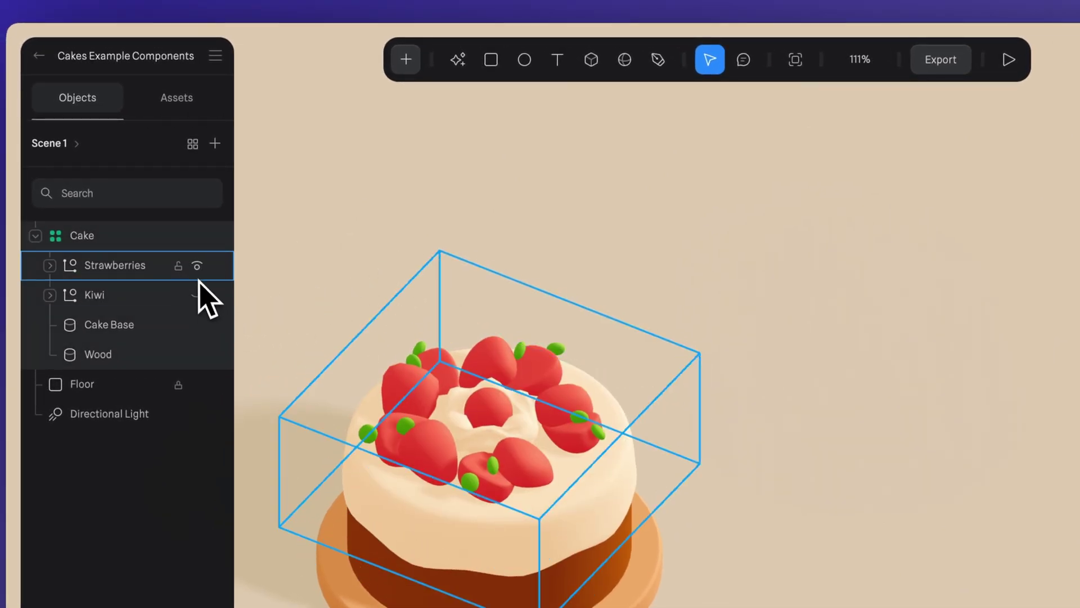
left_click(197, 265)
left_click(202, 296)
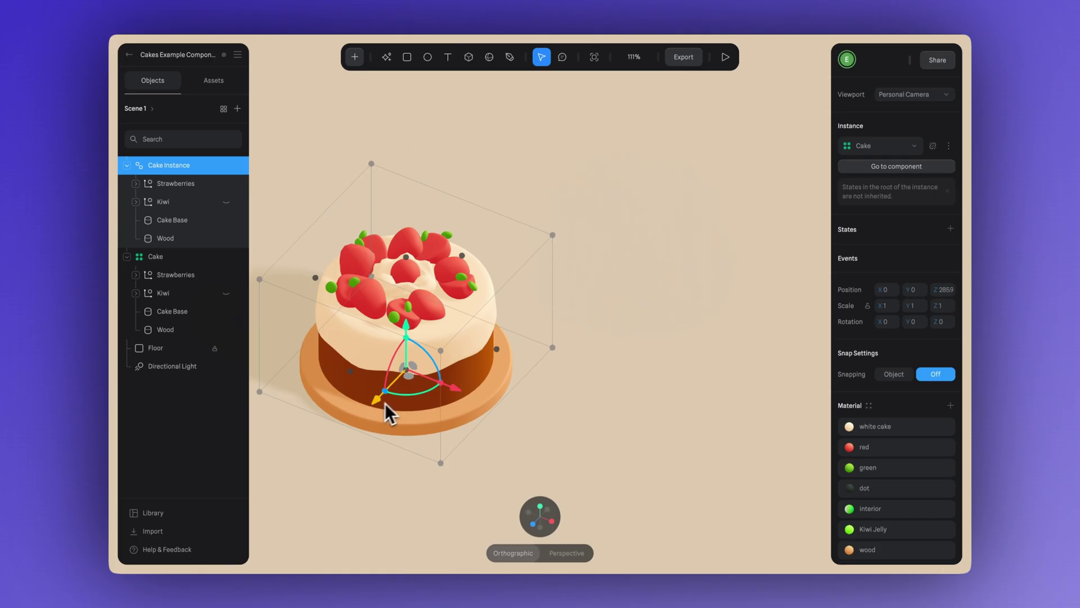
Step: Move the Cake Instance to about X 210, Z -126 beside the original, hide its Strawberries and show its Kiwi
left_click_drag(385, 403, 579, 326)
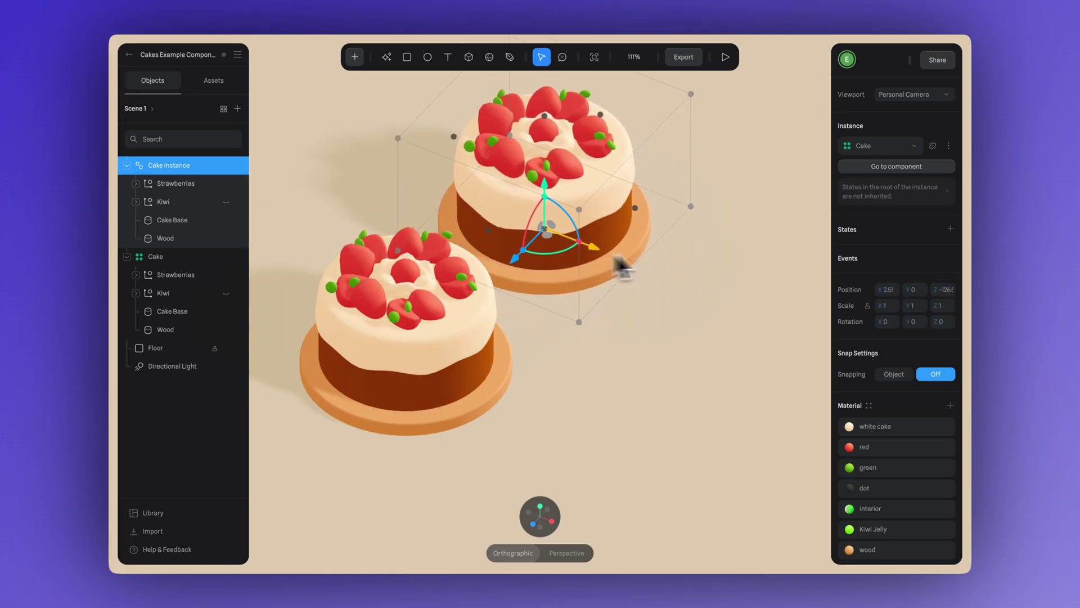
left_click_drag(594, 246, 708, 290)
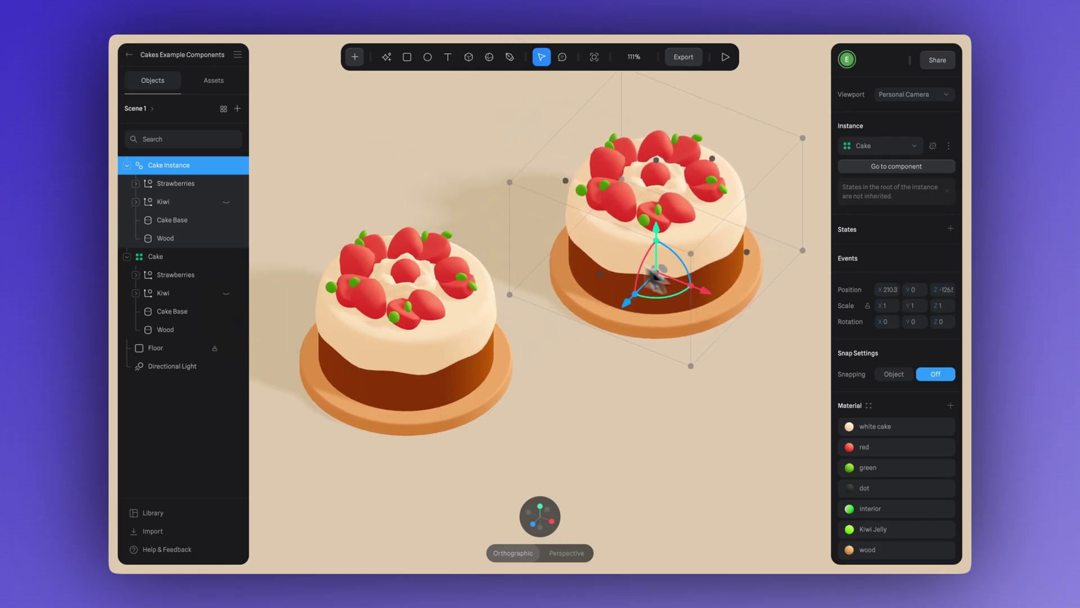
left_click(227, 183)
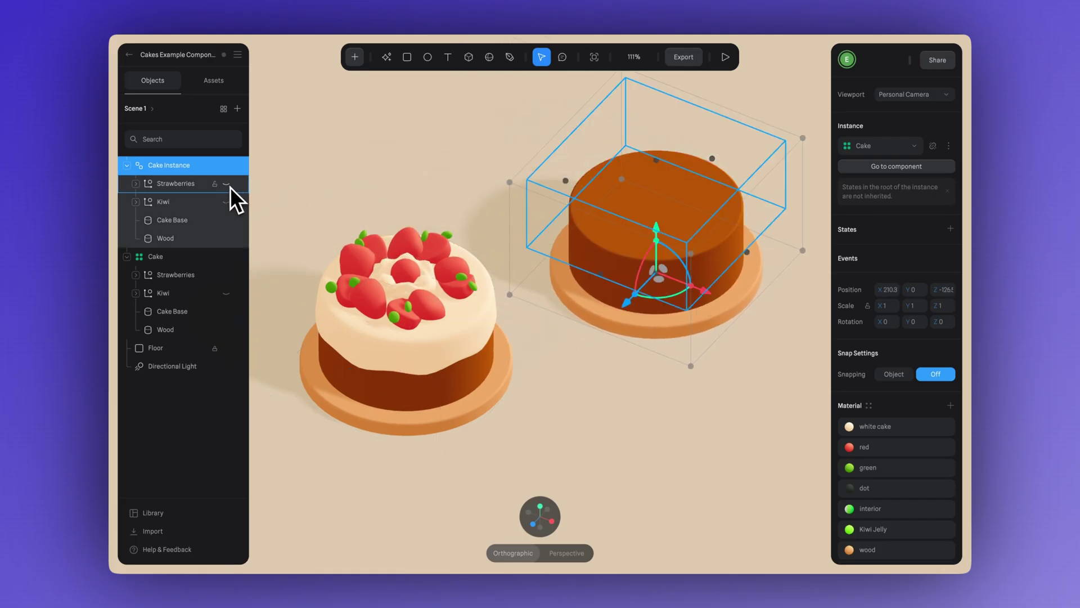
left_click(227, 201)
left_click(355, 168)
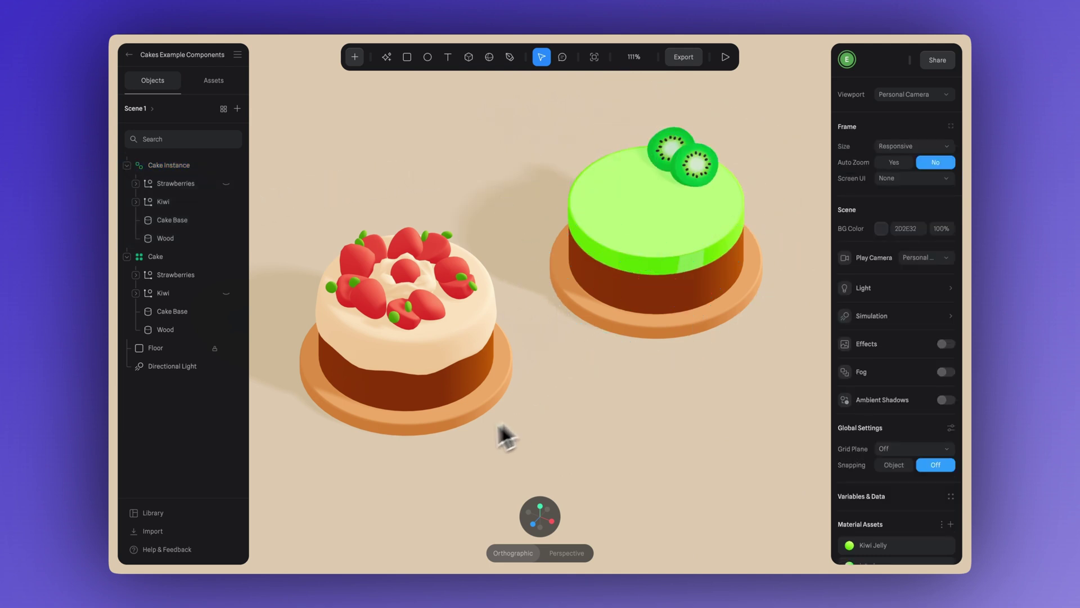
Step: Select the cake instance and open the choice of components that can replace its Strawberry component
left_click(167, 165)
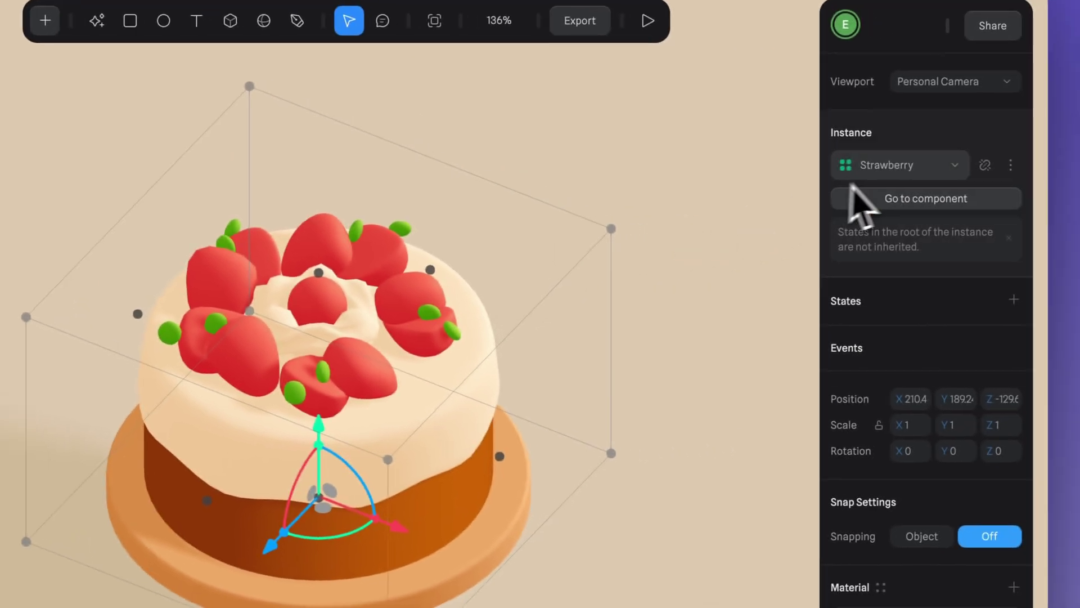
left_click(950, 165)
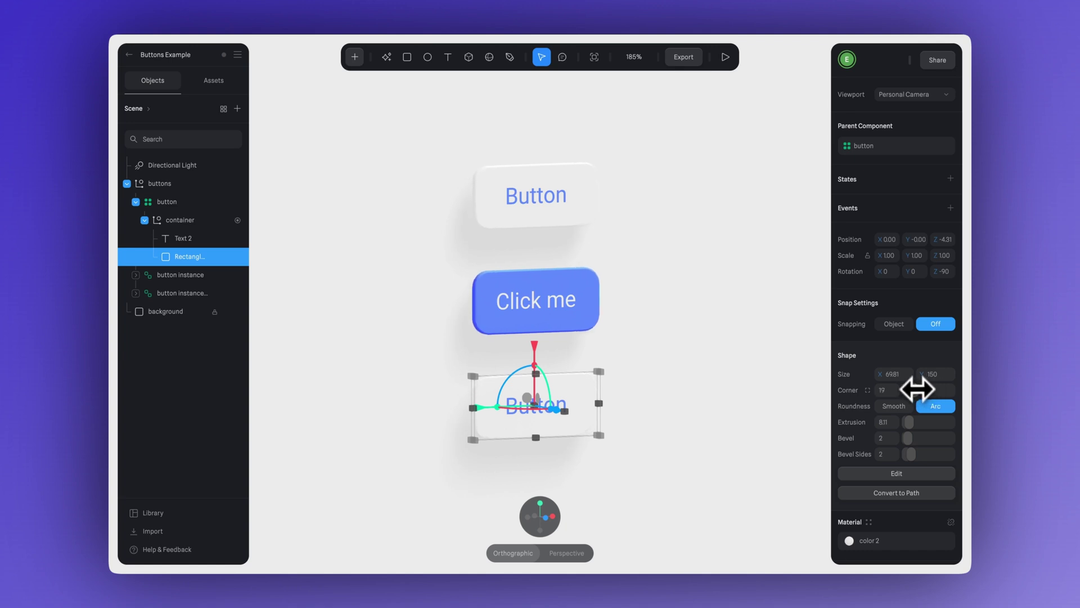
Step: Change the corner radius of the rectangle inside the main button component
type("00")
key("Return")
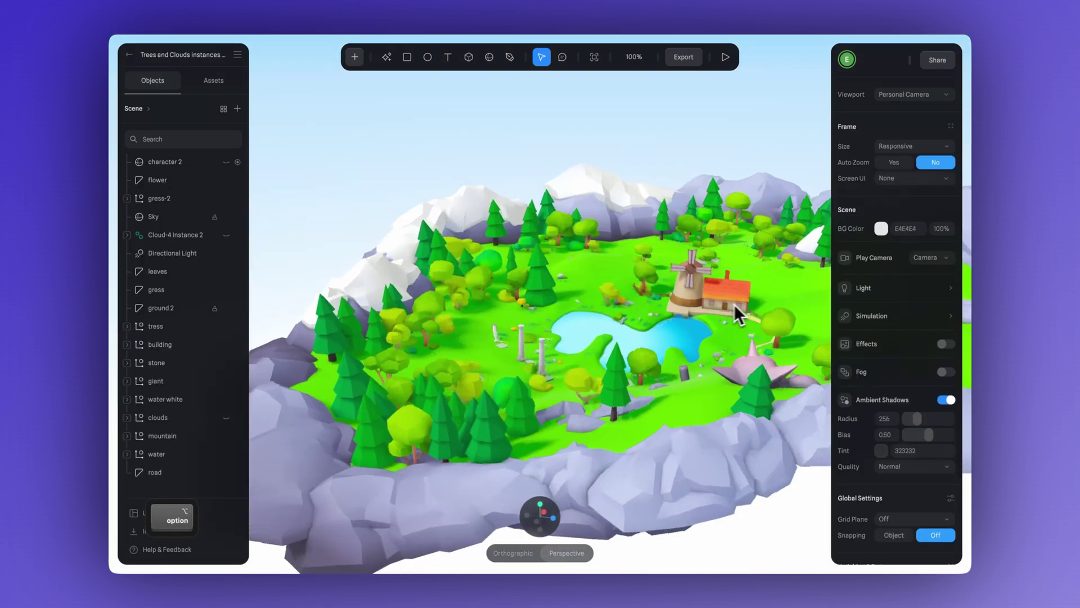
Step: Make the tree-4 material of the main tree-7 component more saturated and shift its yellow hue slightly towards green
left_click_drag(733, 304, 684, 308)
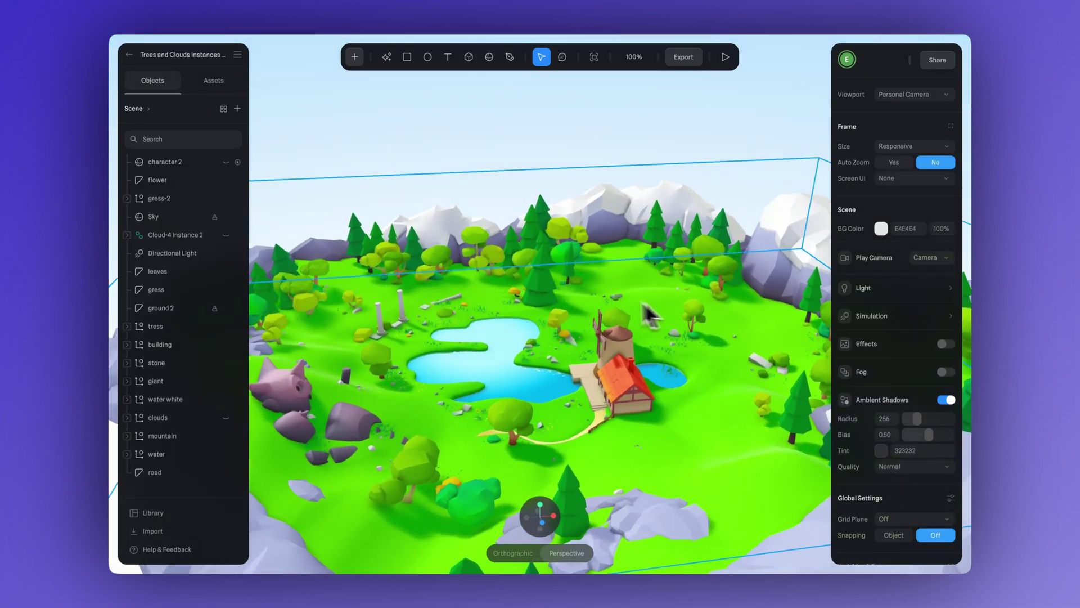
left_click(542, 284)
key("shift+2")
left_click_drag(562, 288, 586, 243)
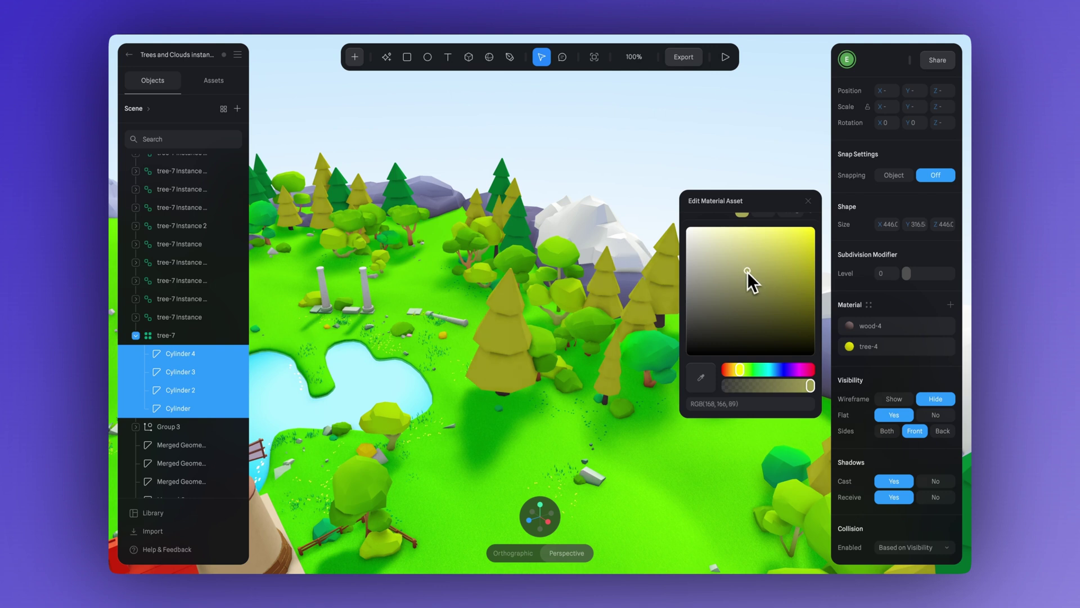
mouse_move(747, 271)
left_mouse_down()
mouse_move(734, 247)
mouse_move(762, 253)
mouse_move(762, 271)
left_mouse_up()
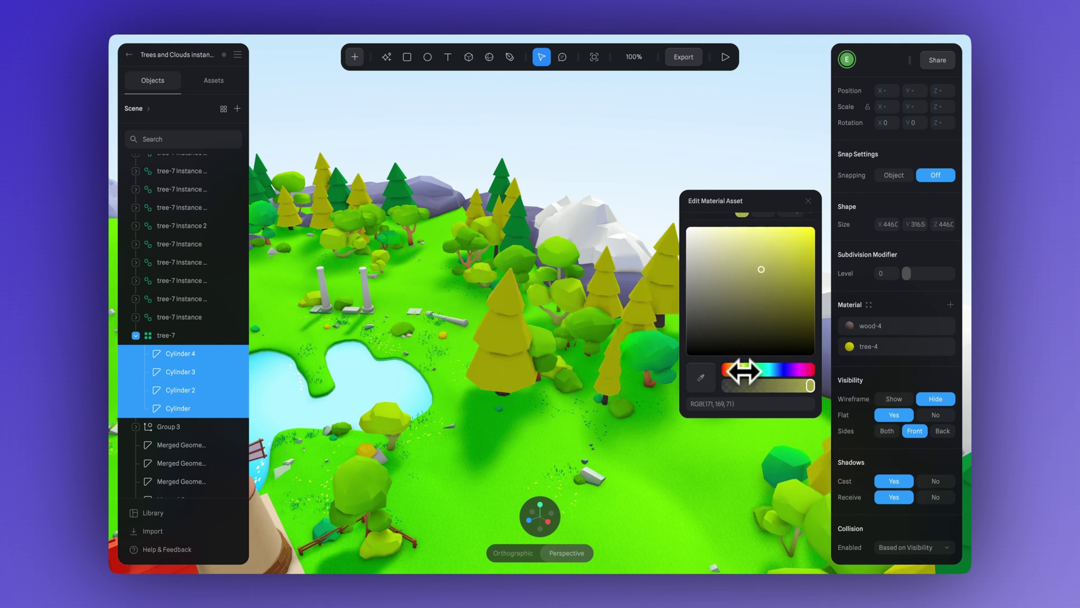
left_click_drag(744, 371, 751, 371)
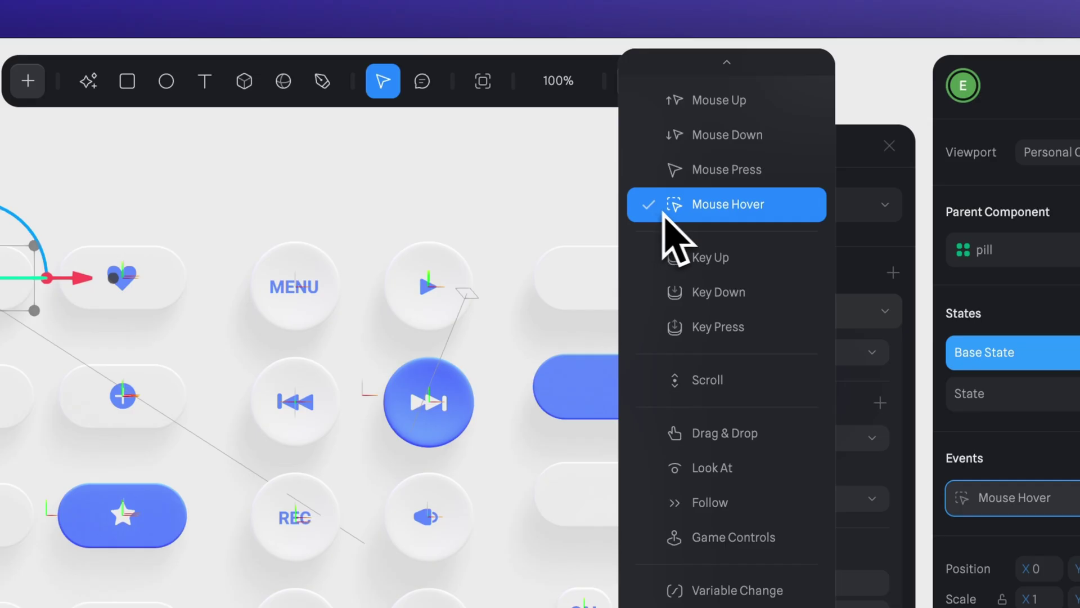
Step: Choose Mouse Hover as the trigger of the pill component's event and preview the scene
left_click(737, 216)
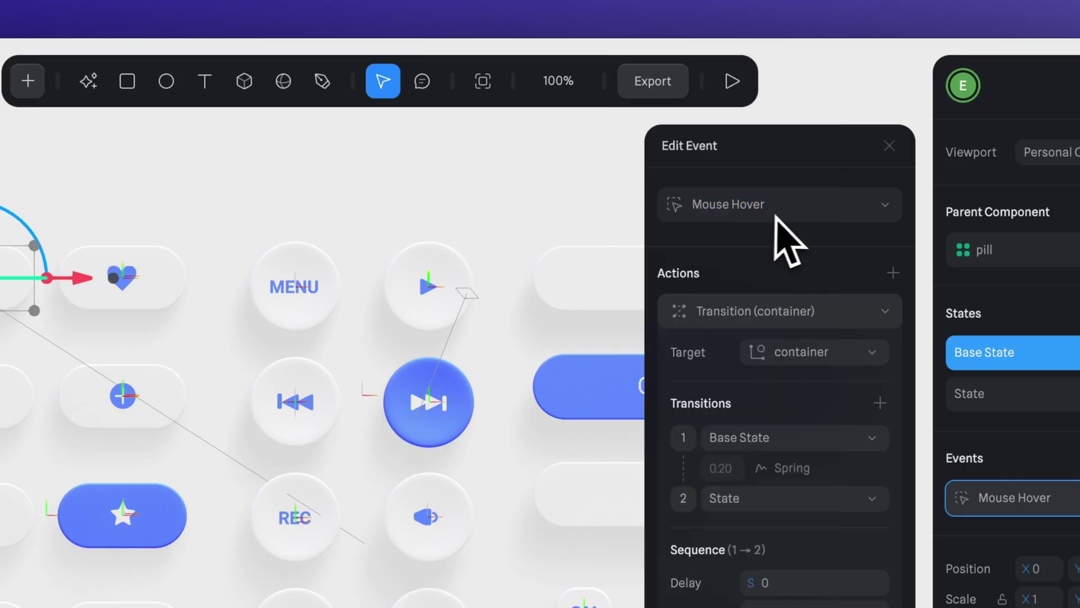
left_click(732, 82)
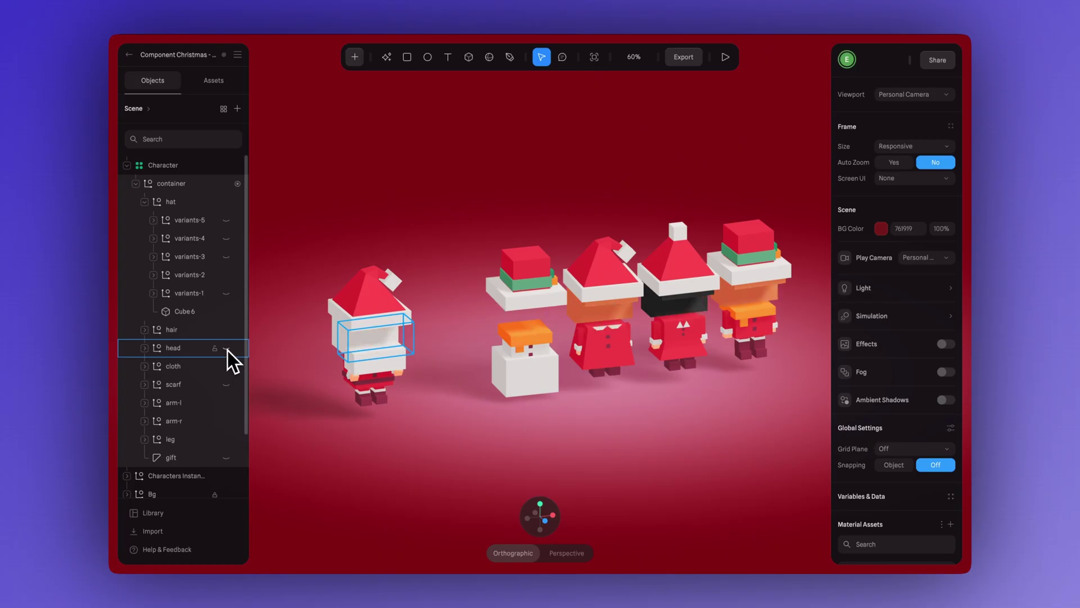
Step: Show the head group in the main Christmas Character component and shift its leg group slightly upward
left_click(226, 348)
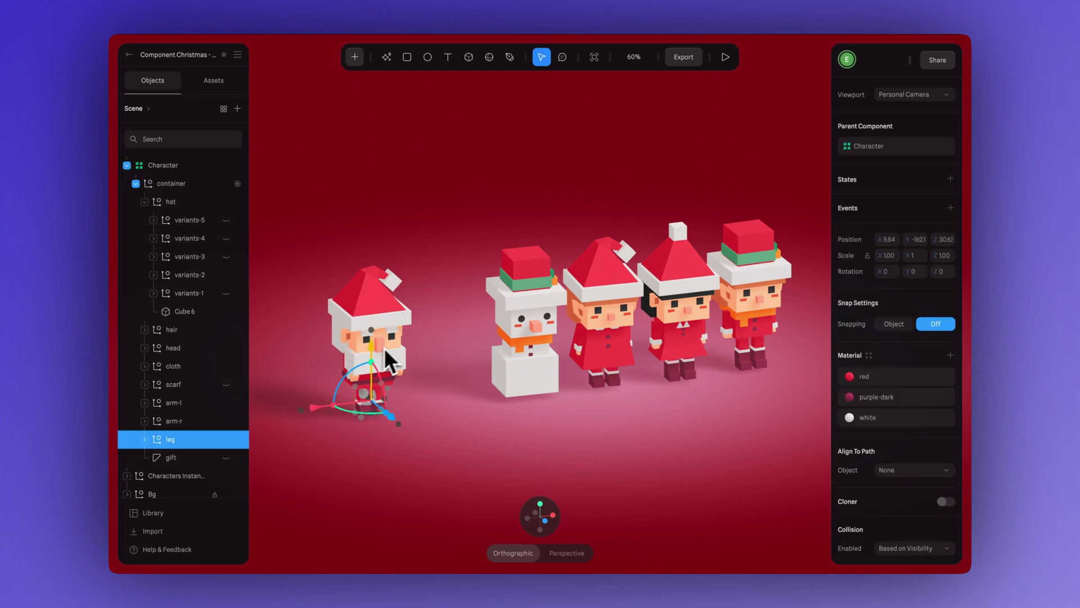
left_click_drag(384, 348, 372, 342)
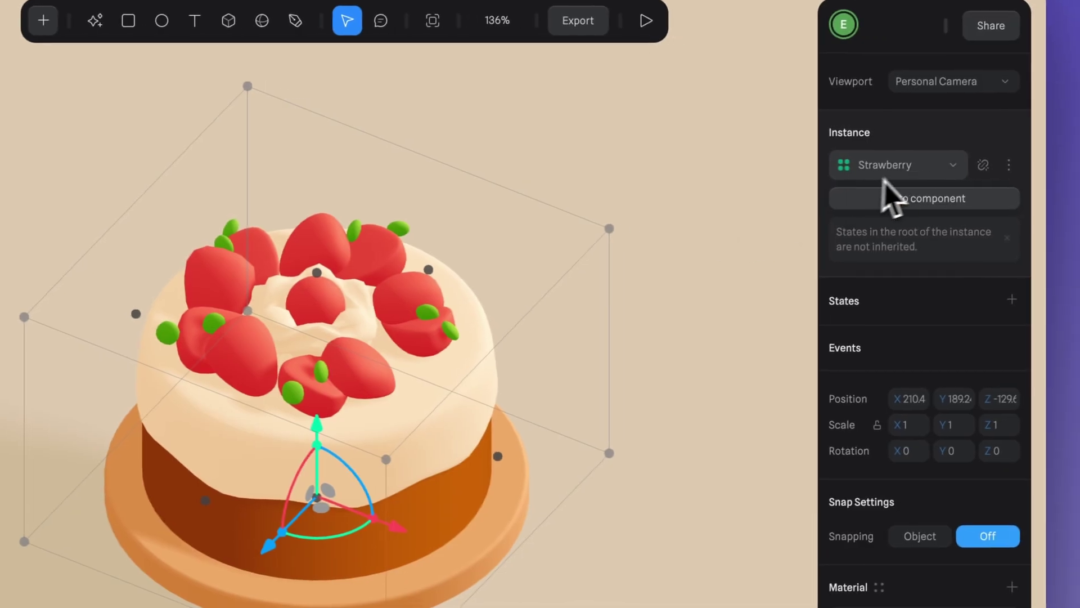
Step: Select the Cake Instance and open the component swap list for the Strawberry instance on the cake
left_click(950, 167)
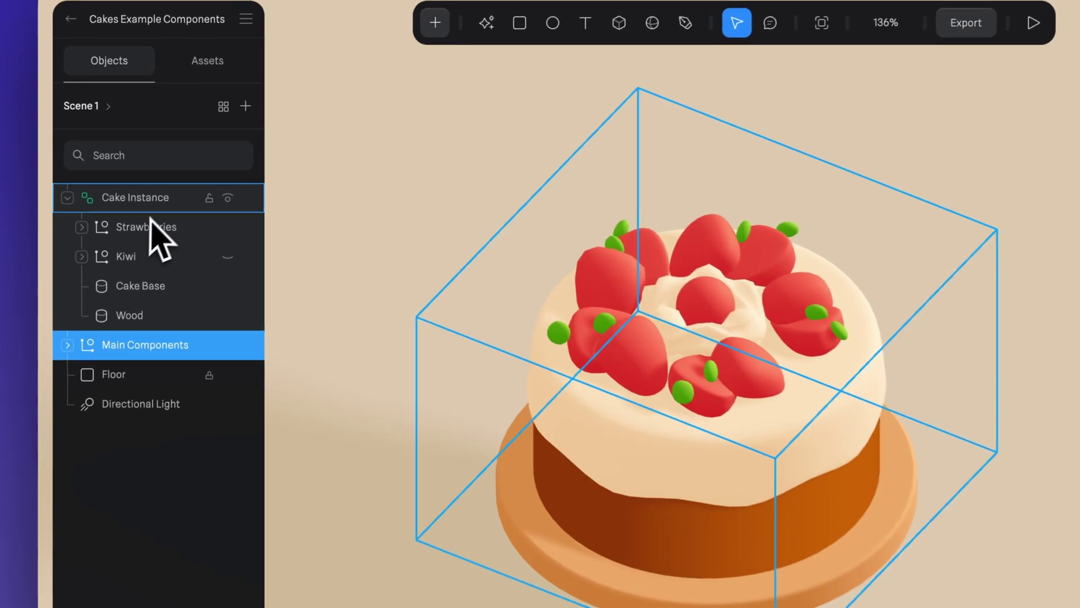
left_click(154, 202)
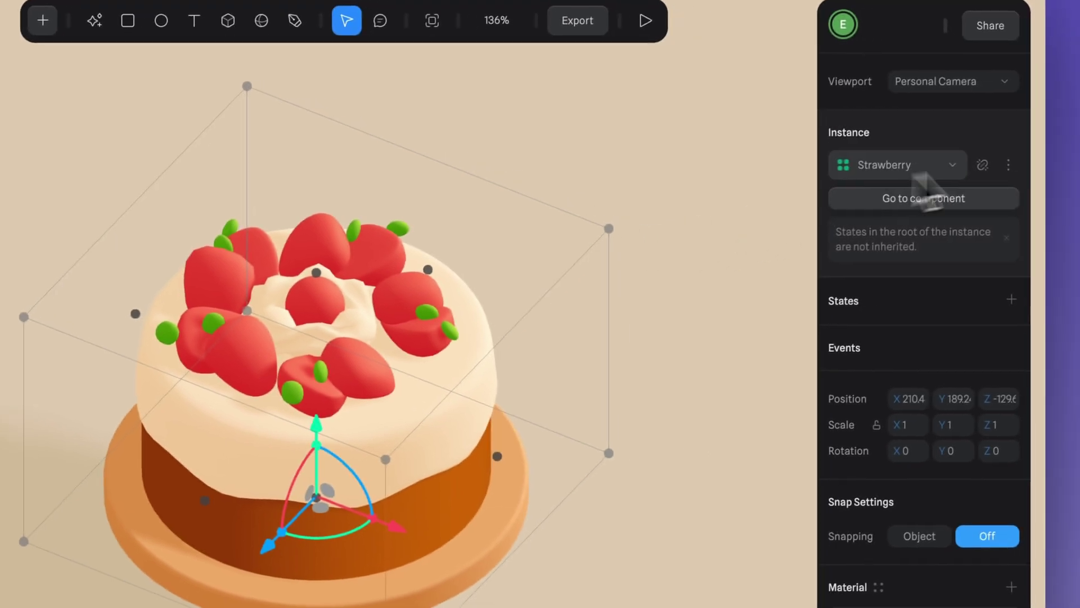
left_click(950, 165)
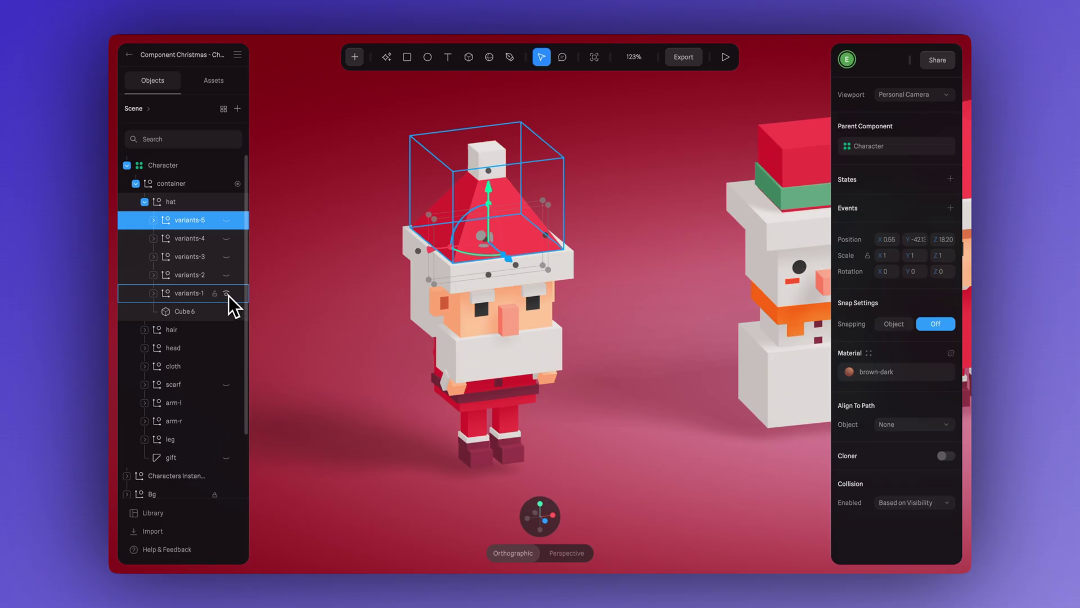
Step: Toggle the visibility of hat variants-4 and of the hair group in the main Christmas Character component
left_click(226, 244)
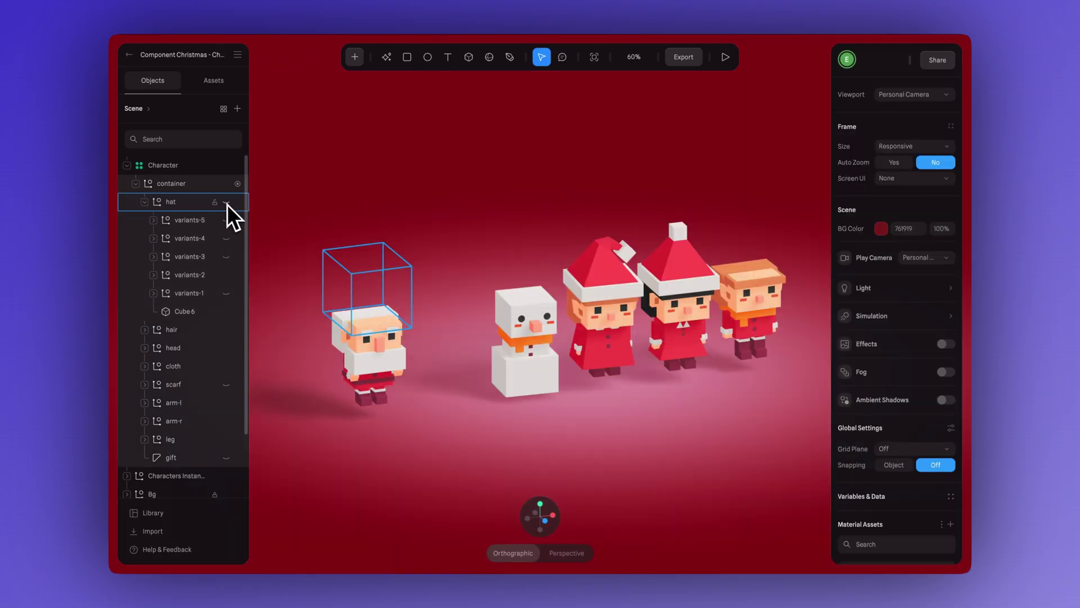
left_click(228, 338)
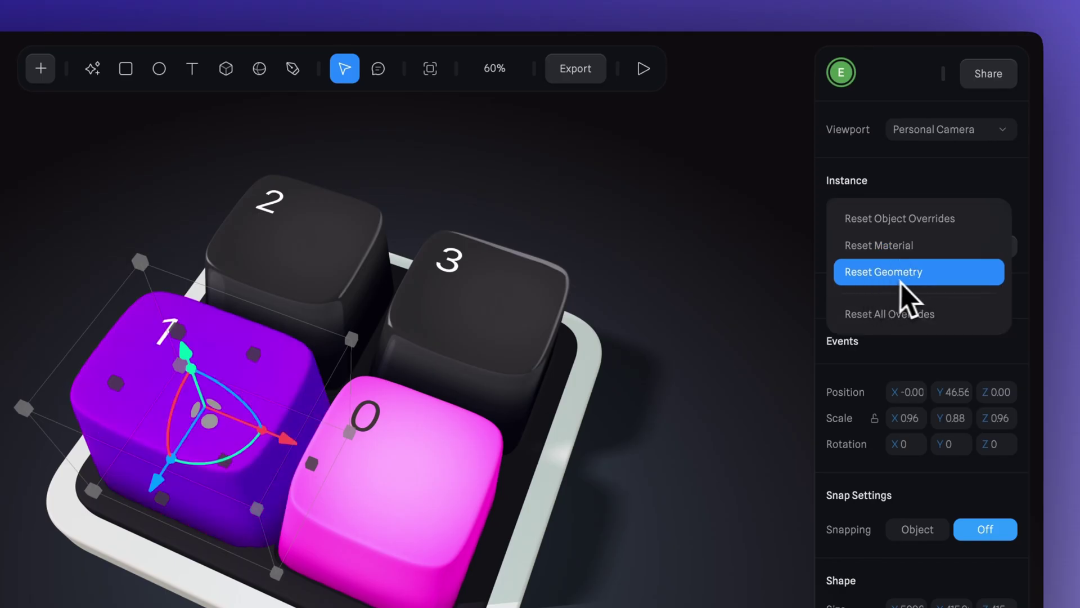
Step: Reset the geometry override on the purple keyboard key instance labelled 1
left_click(900, 282)
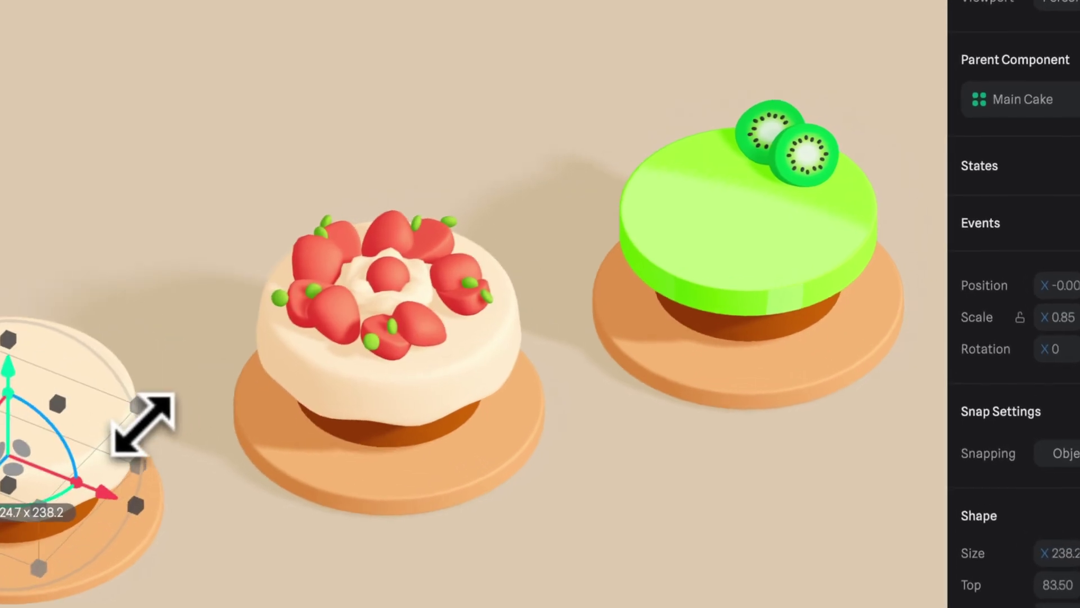
Step: Resize the cream icing inside the Main Cake component and shift the container of the main Gift component slightly upward
mouse_move(170, 407)
left_mouse_down()
mouse_move(120, 441)
mouse_move(150, 411)
left_mouse_up()
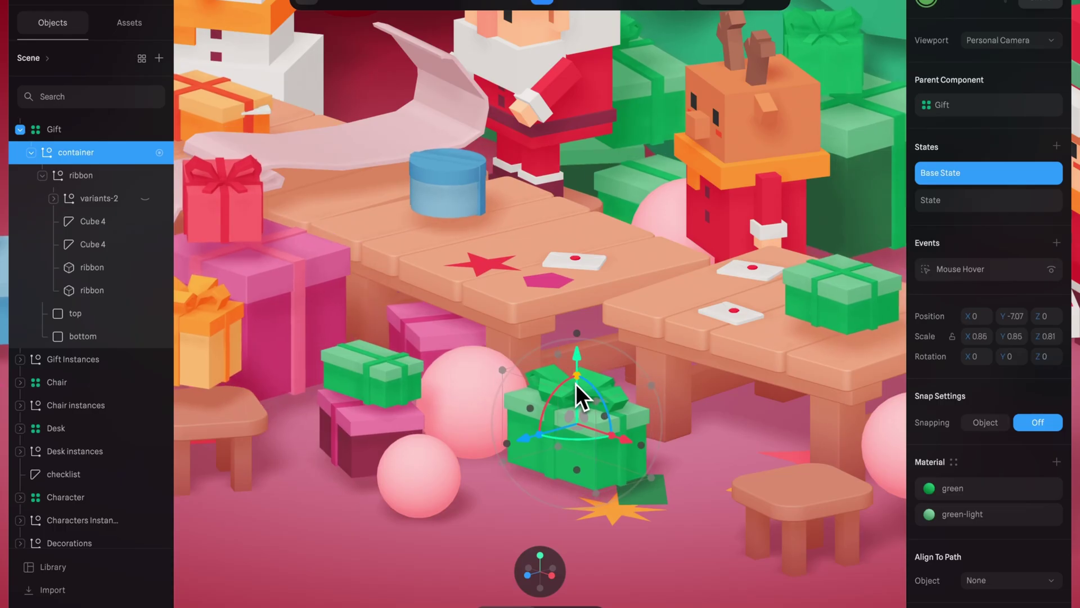
mouse_move(575, 384)
left_mouse_down()
mouse_move(576, 363)
mouse_move(576, 378)
left_mouse_up()
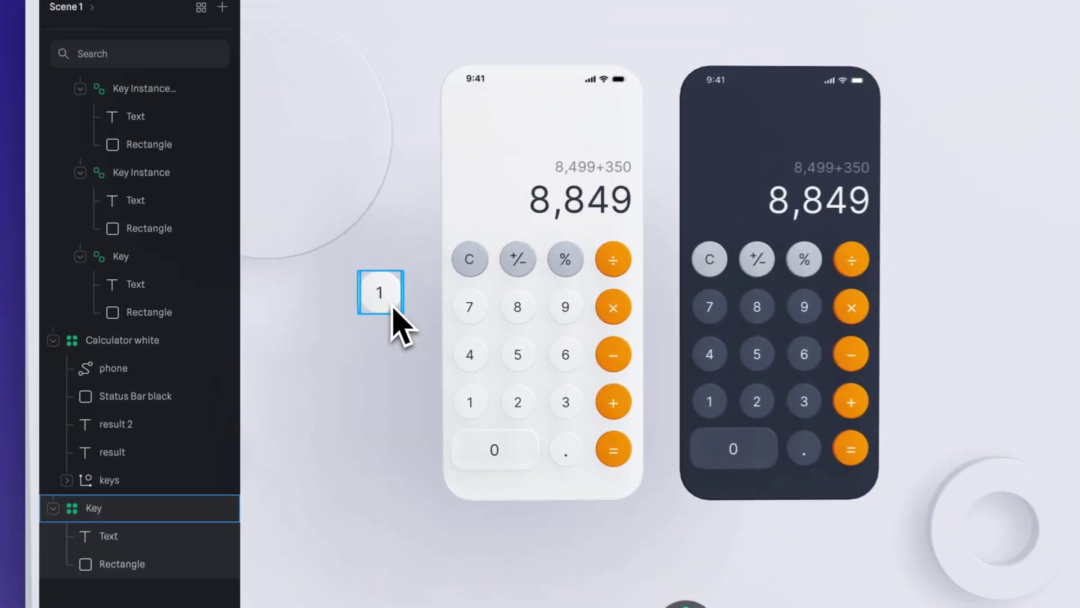
Step: Select the main Key component beside the white calculator, and shift the four cylinders of the main tree-7 component slightly upward
left_click(393, 308)
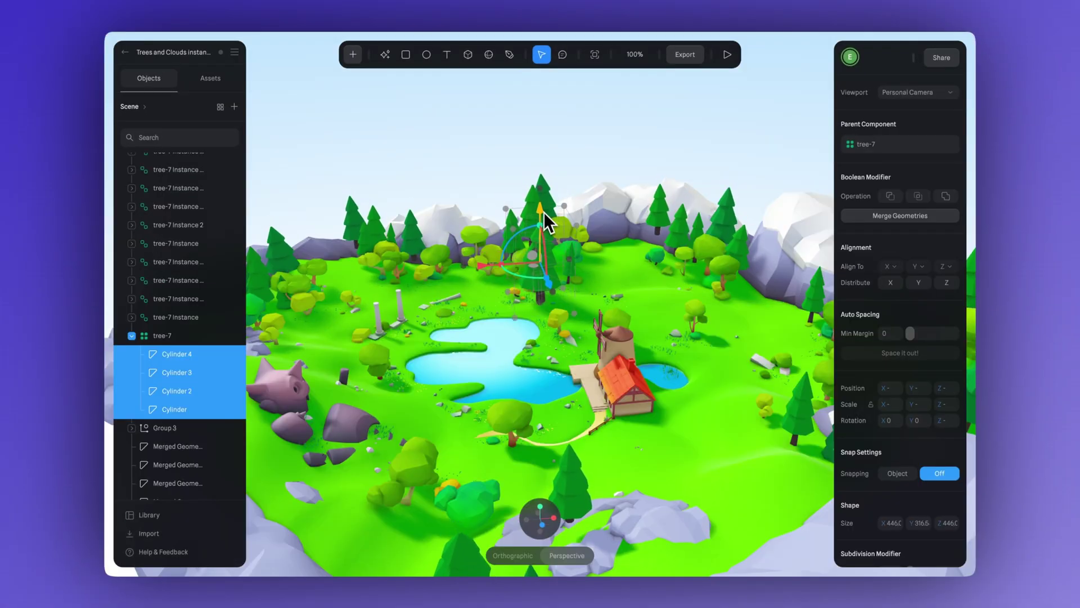
left_click_drag(545, 213, 545, 205)
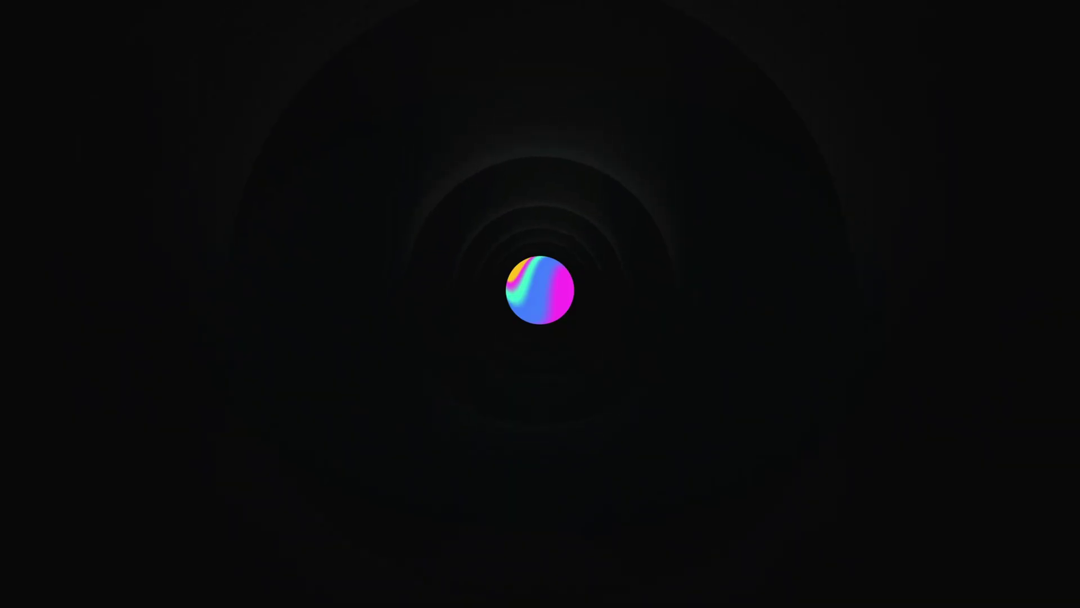